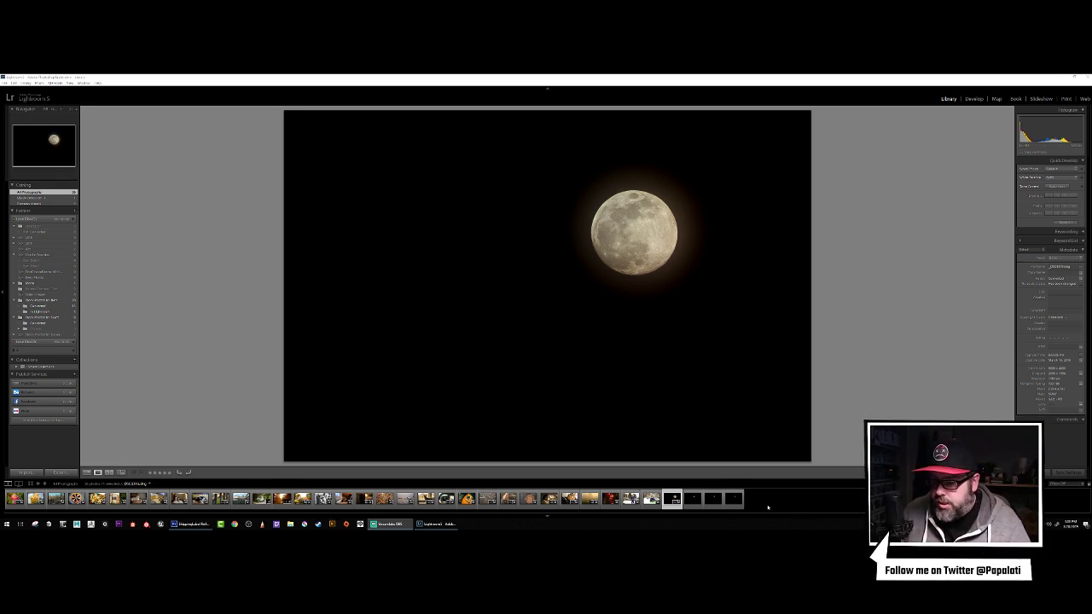
# Remove the three dark moon photos from the Lightroom catalog, then open File Explorer on This PC.
pyautogui.click(728, 502)
pyautogui.click(728, 502)
pyautogui.rightClick(725, 501)
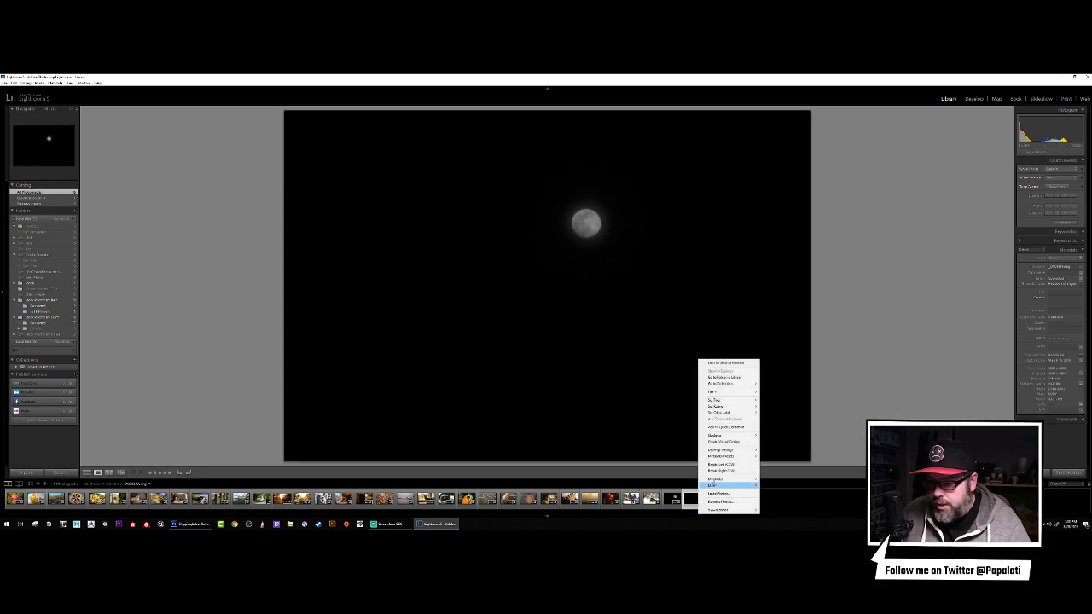
pyautogui.click(721, 493)
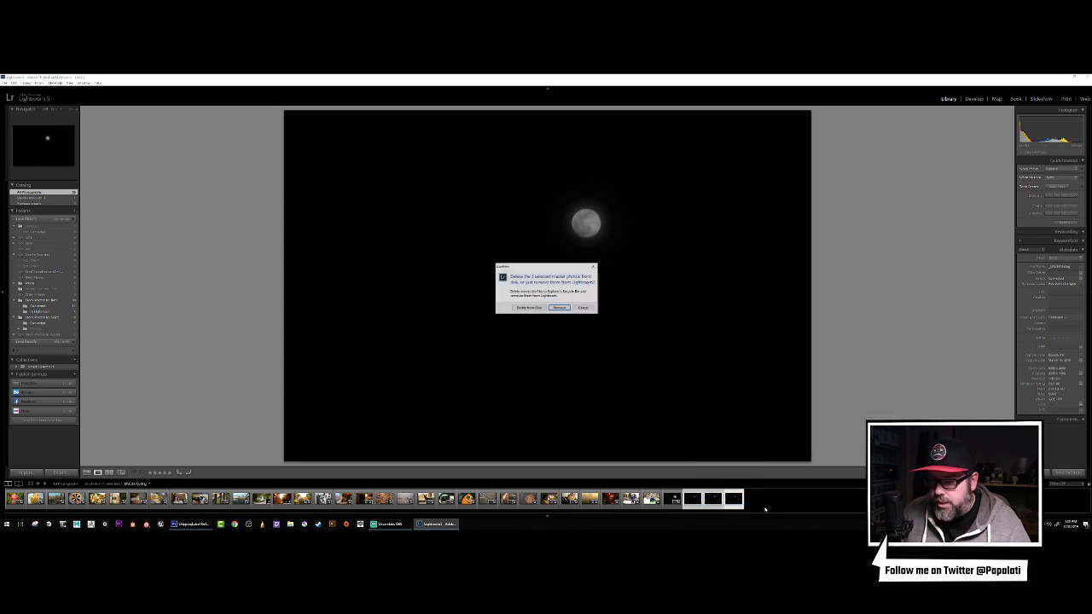
pyautogui.click(559, 308)
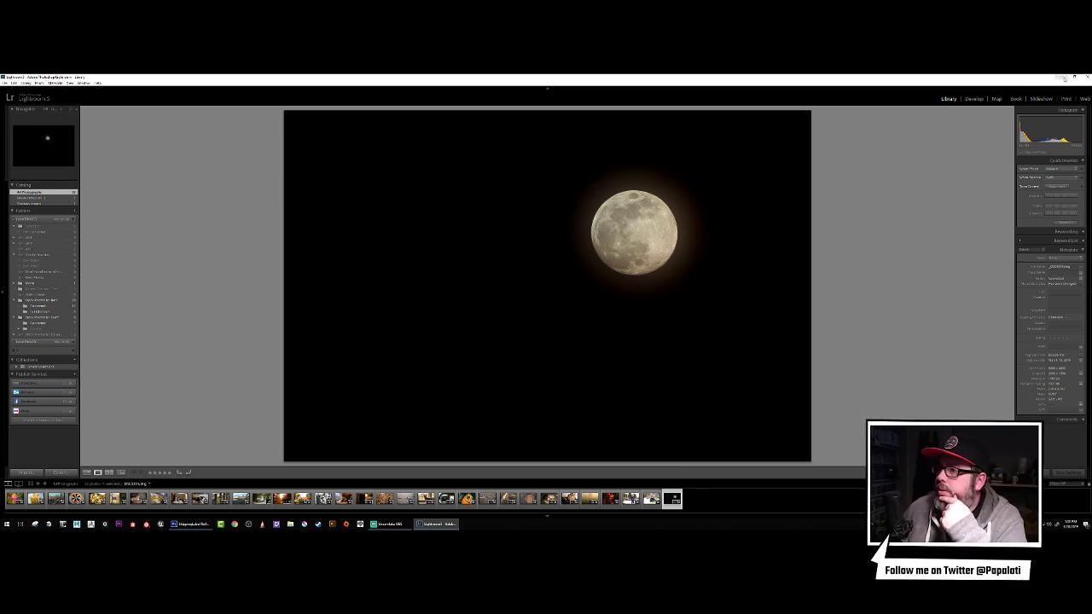
pyautogui.click(291, 524)
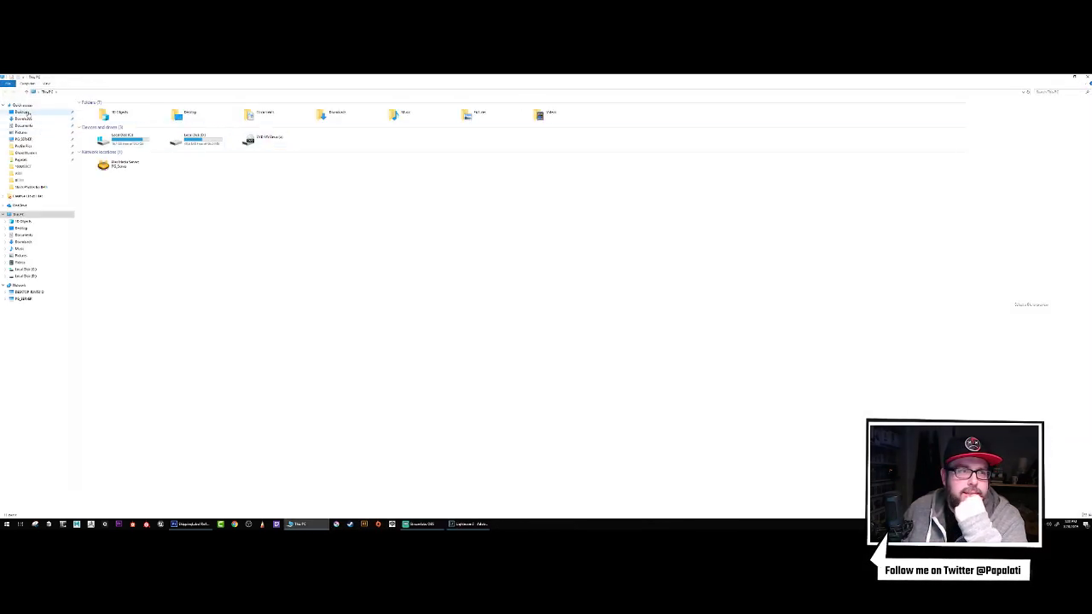
# Navigate from Desktop into From South Bay SD Card > DCIM > 100MSDCF.
pyautogui.click(22, 111)
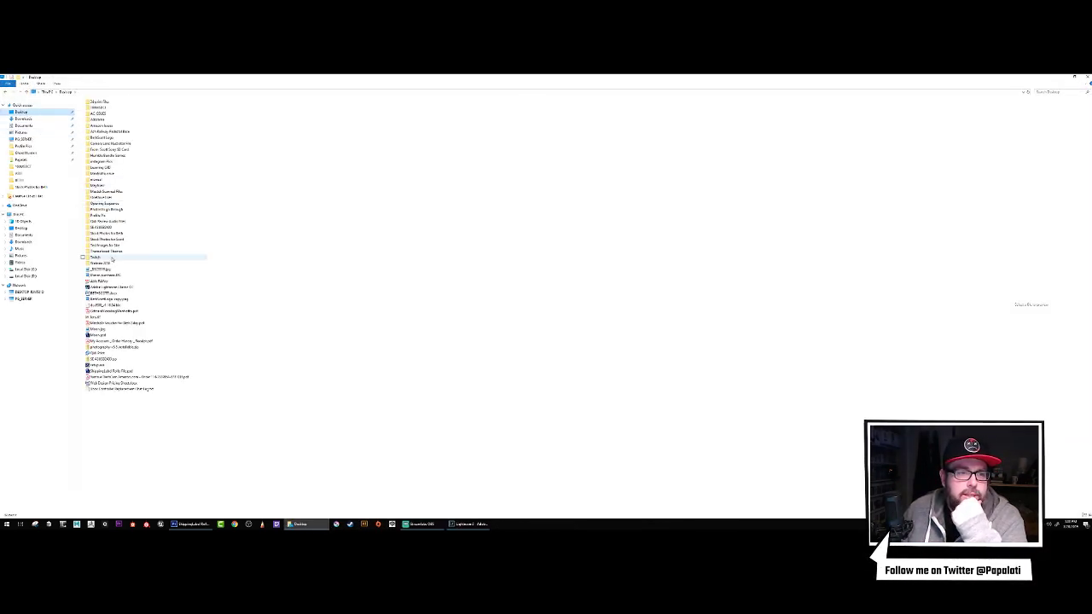
pyautogui.doubleClick(110, 149)
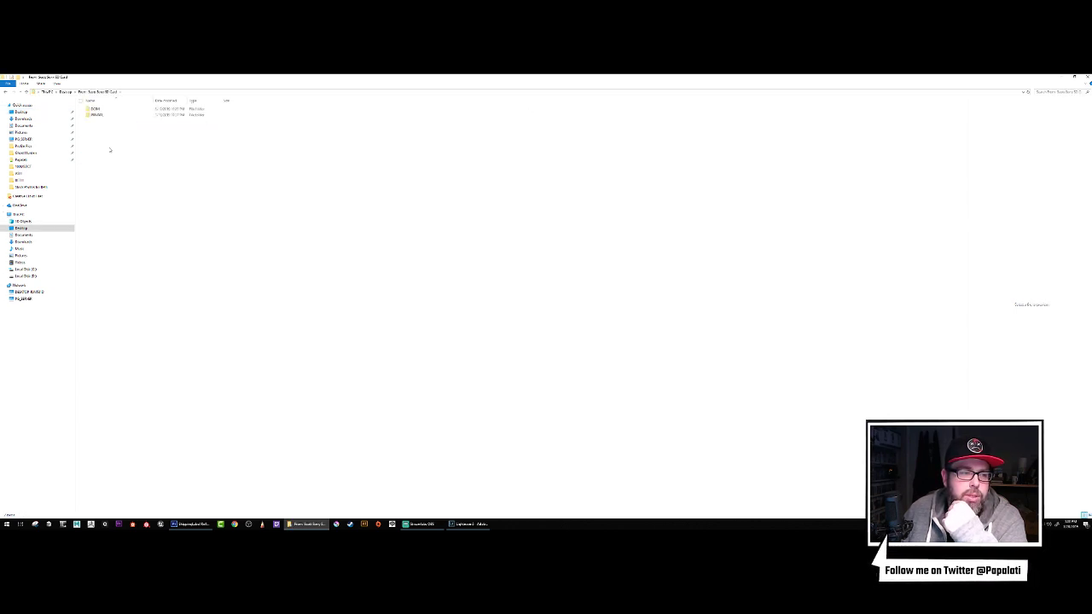
pyautogui.doubleClick(96, 108)
pyautogui.doubleClick(96, 109)
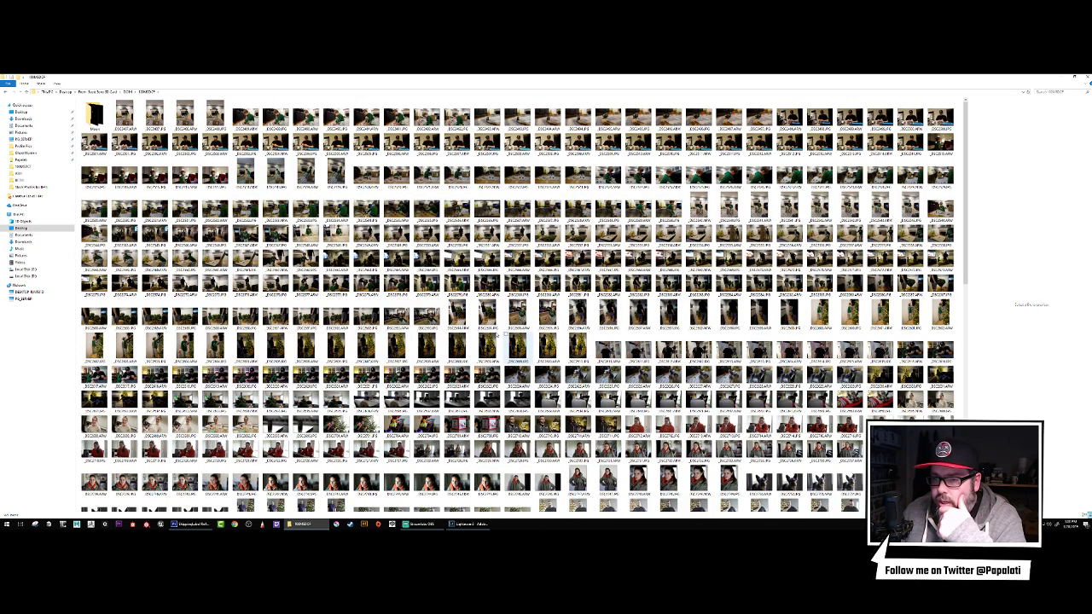
# Preview the pine-cone photos one by one in the preview pane.
pyautogui.scroll(-3, 498, 331)
pyautogui.scroll(-5, 475, 332)
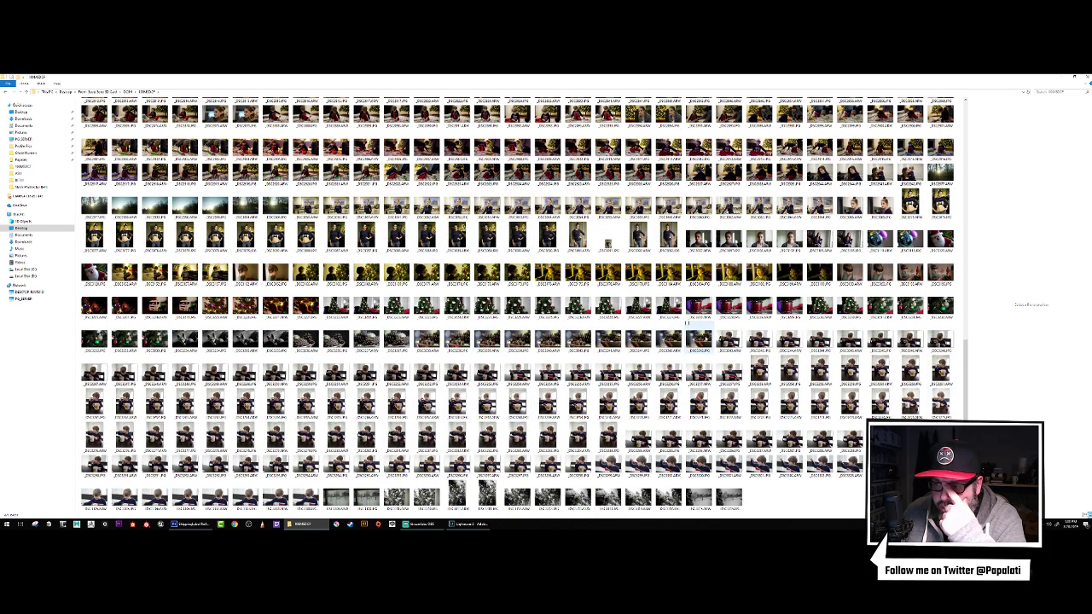
pyautogui.click(657, 324)
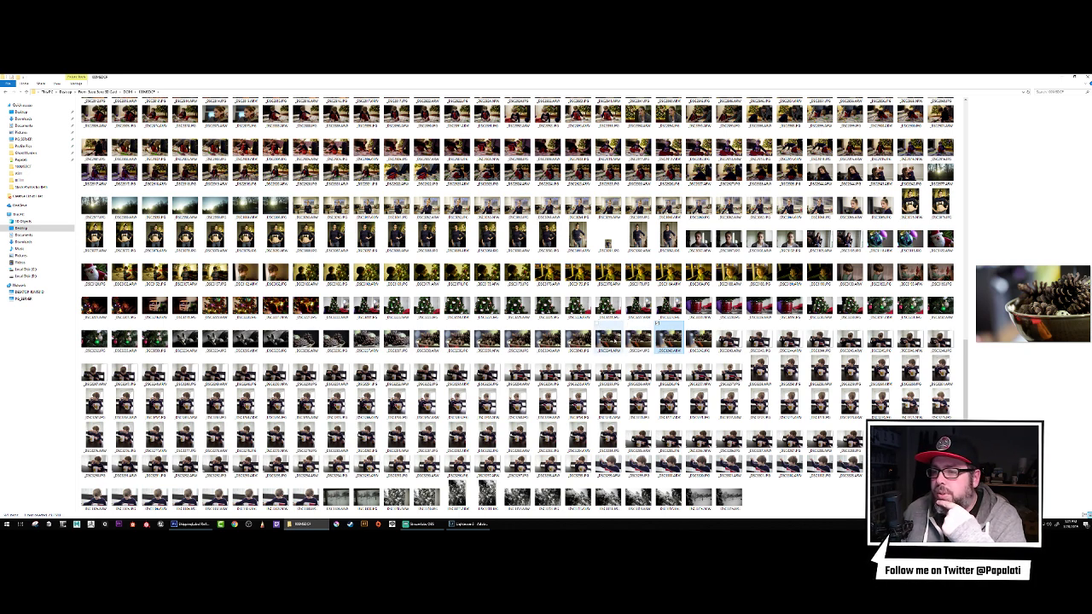
pyautogui.click(608, 334)
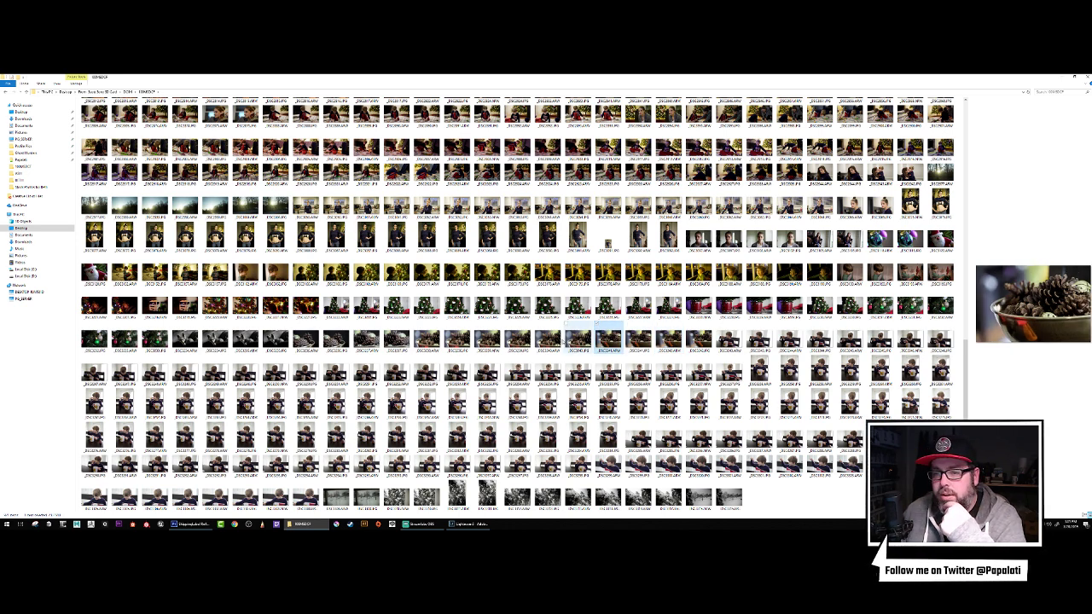
pyautogui.click(543, 333)
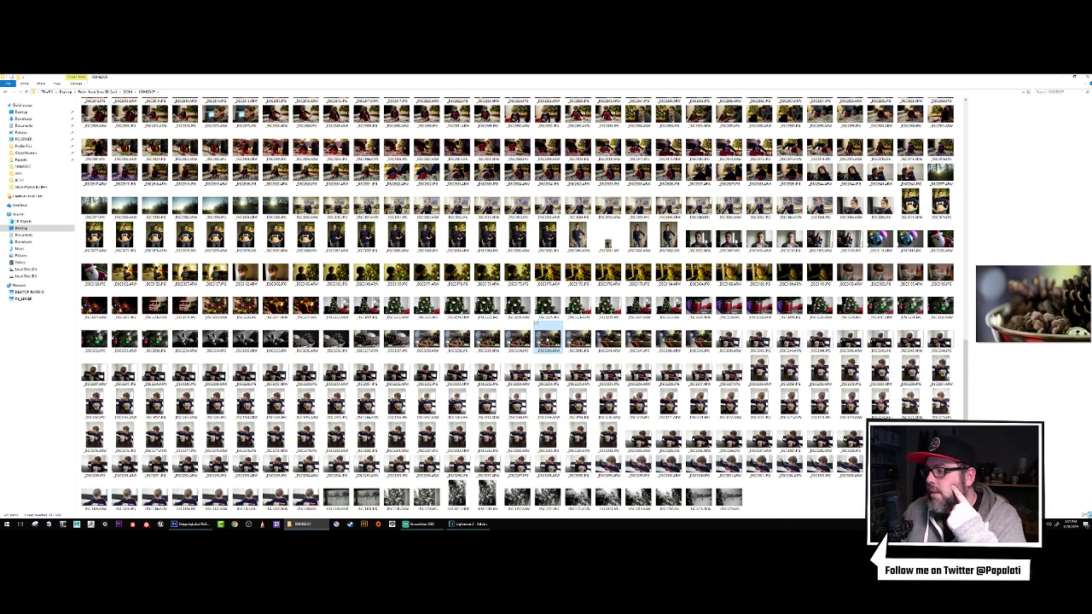
pyautogui.click(475, 325)
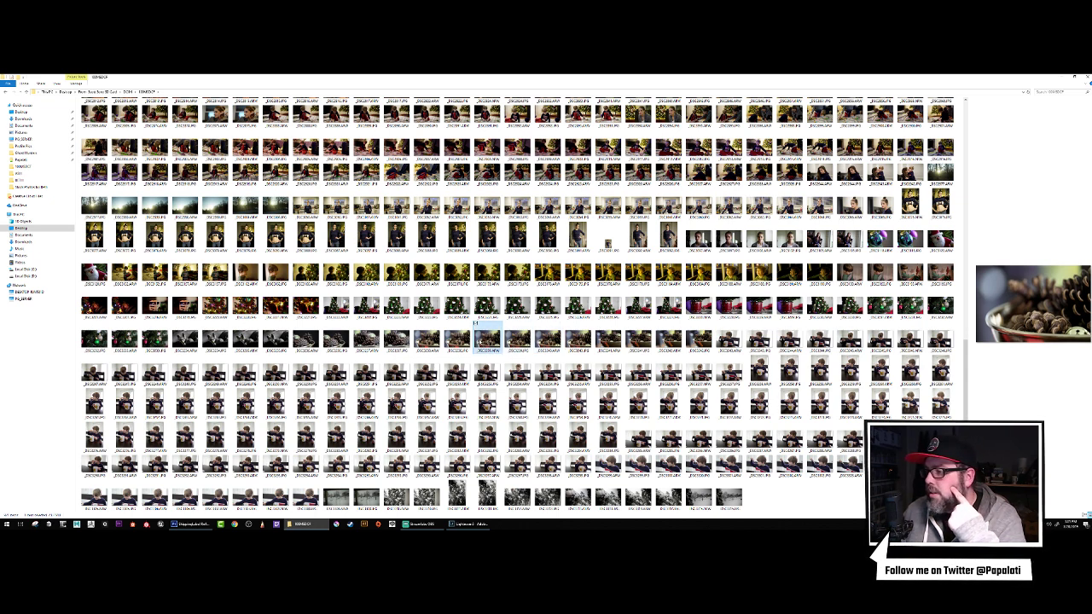
pyautogui.click(416, 324)
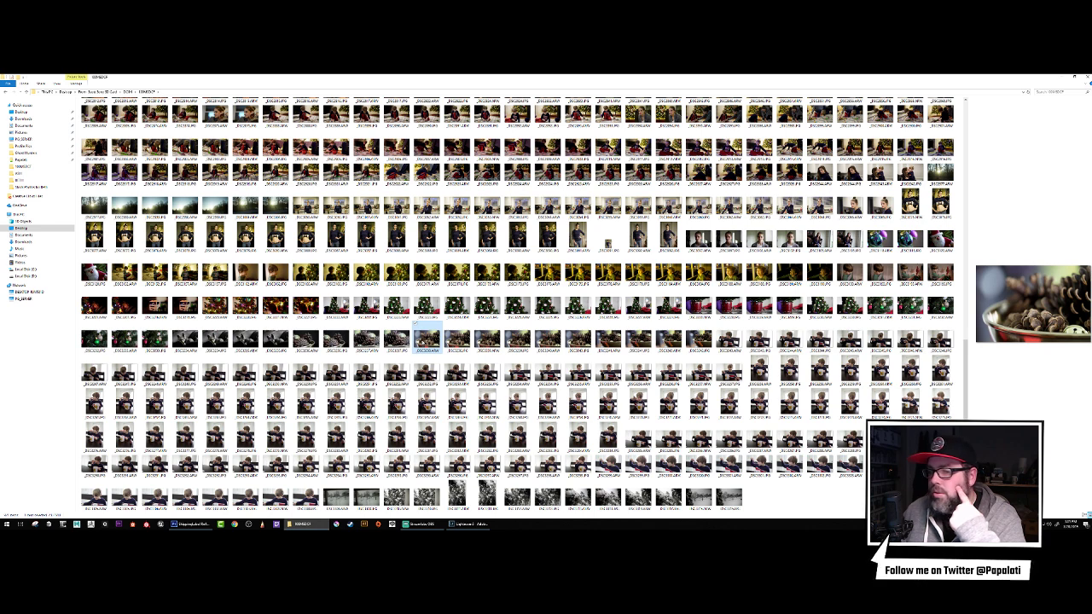
pyautogui.click(355, 326)
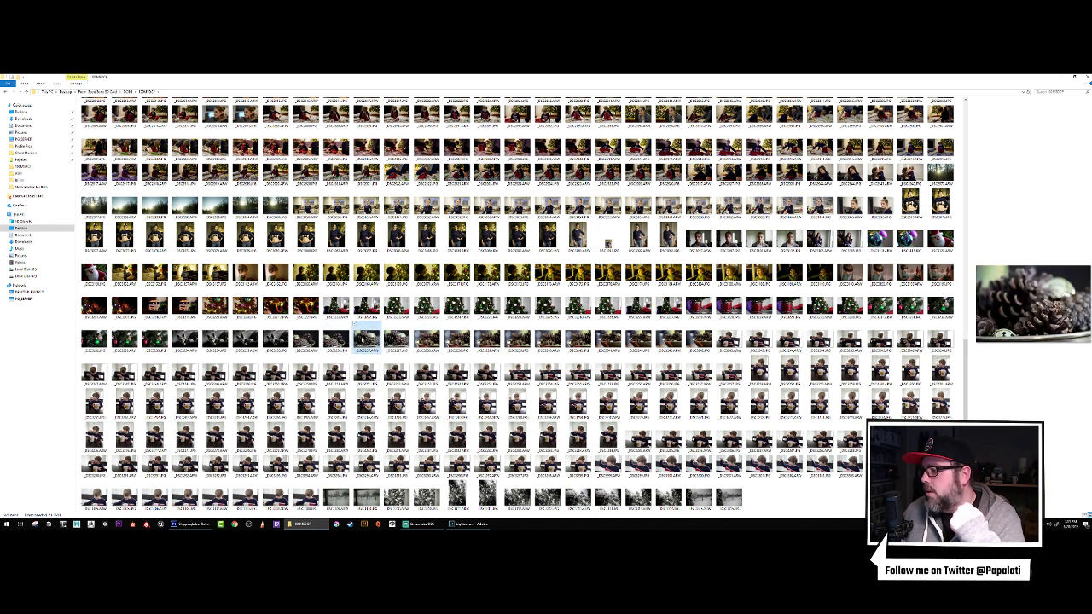
pyautogui.click(416, 324)
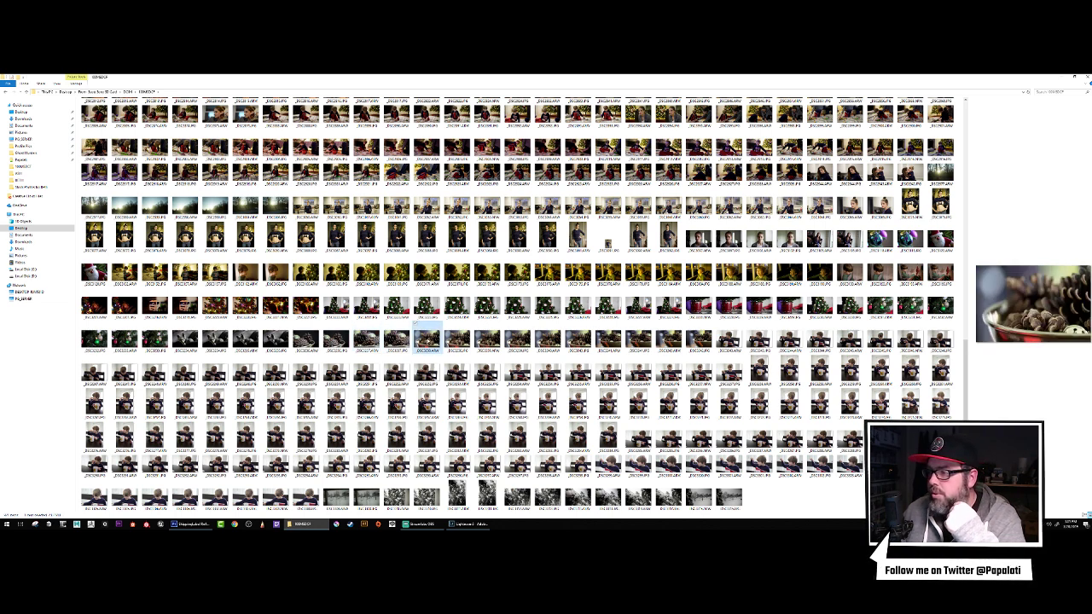
pyautogui.click(301, 333)
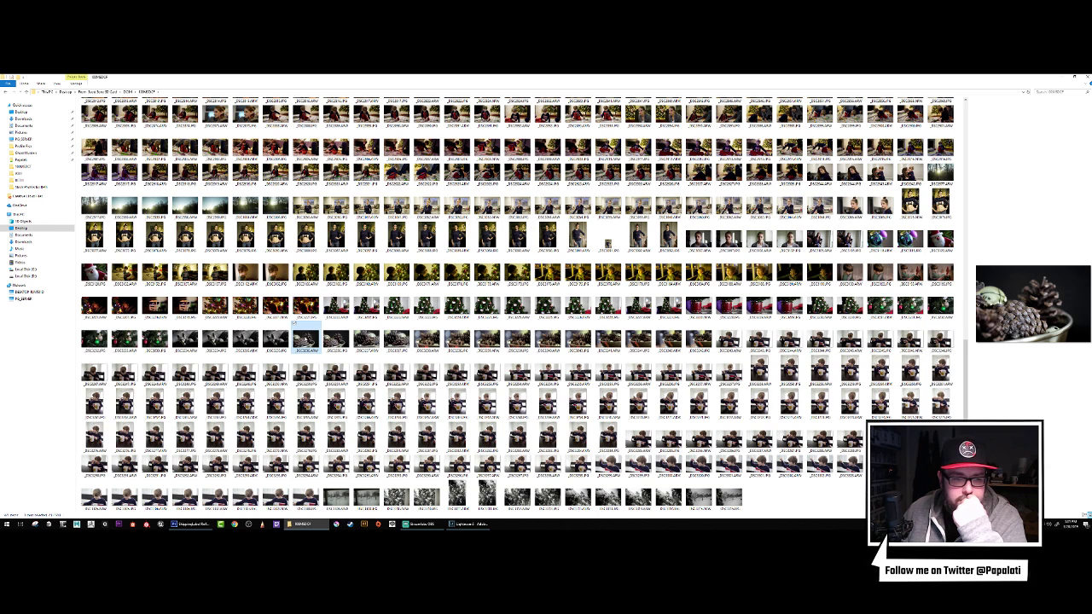
# Preview the bowl of pine cones photo, clear the selection, and restore the window size.
pyautogui.rightClick(300, 335)
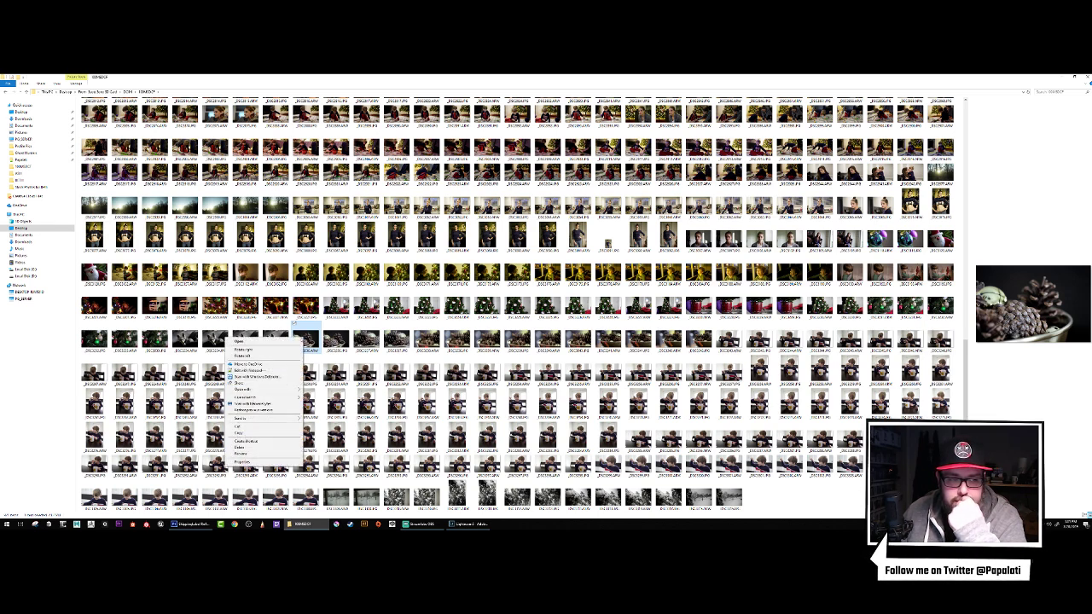
pyautogui.click(306, 338)
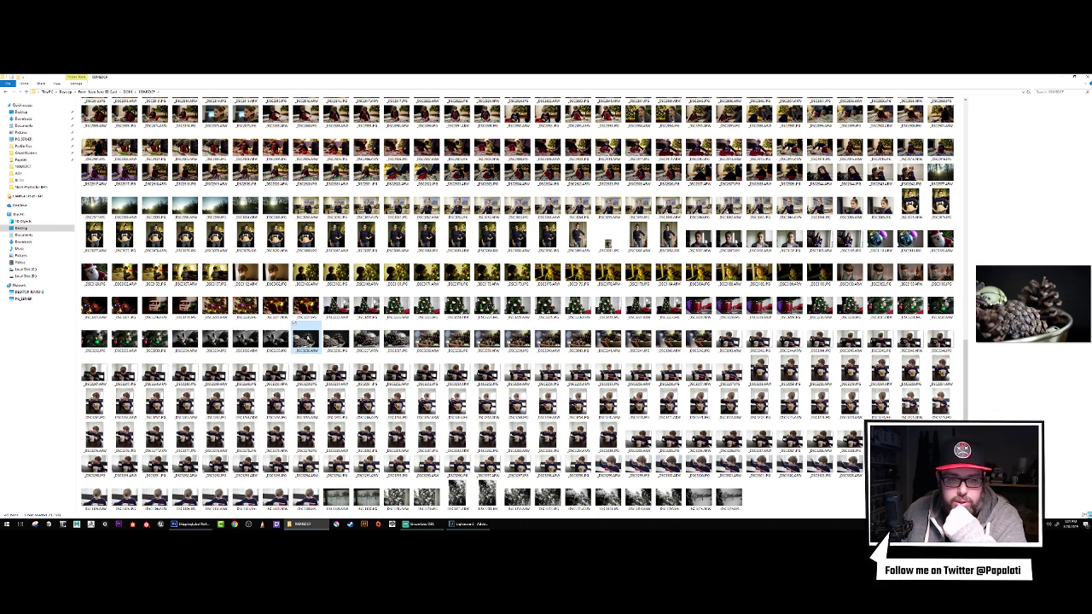
pyautogui.click(425, 337)
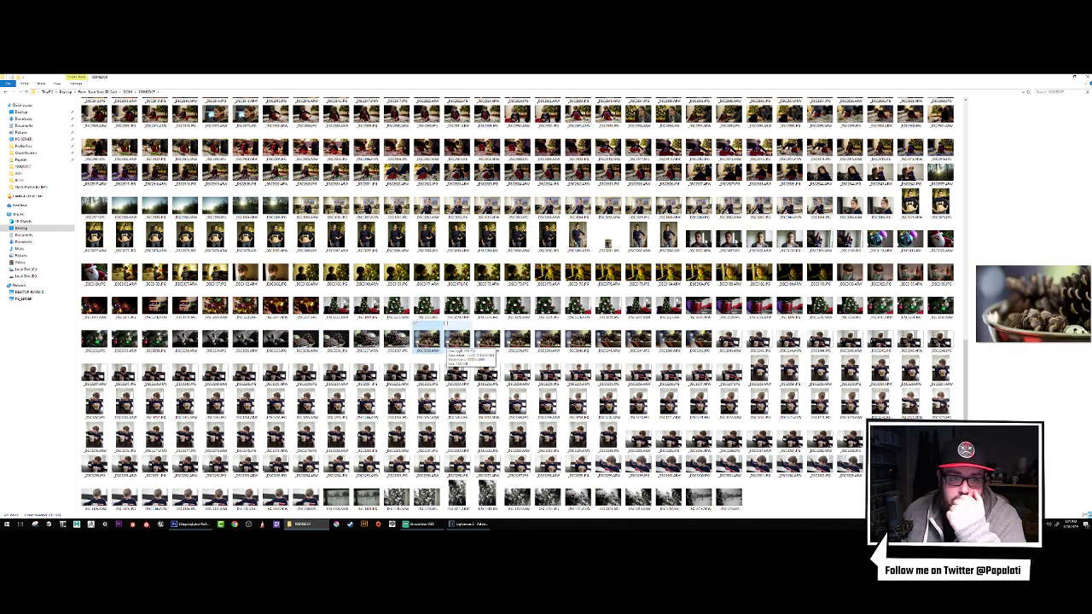
pyautogui.click(768, 494)
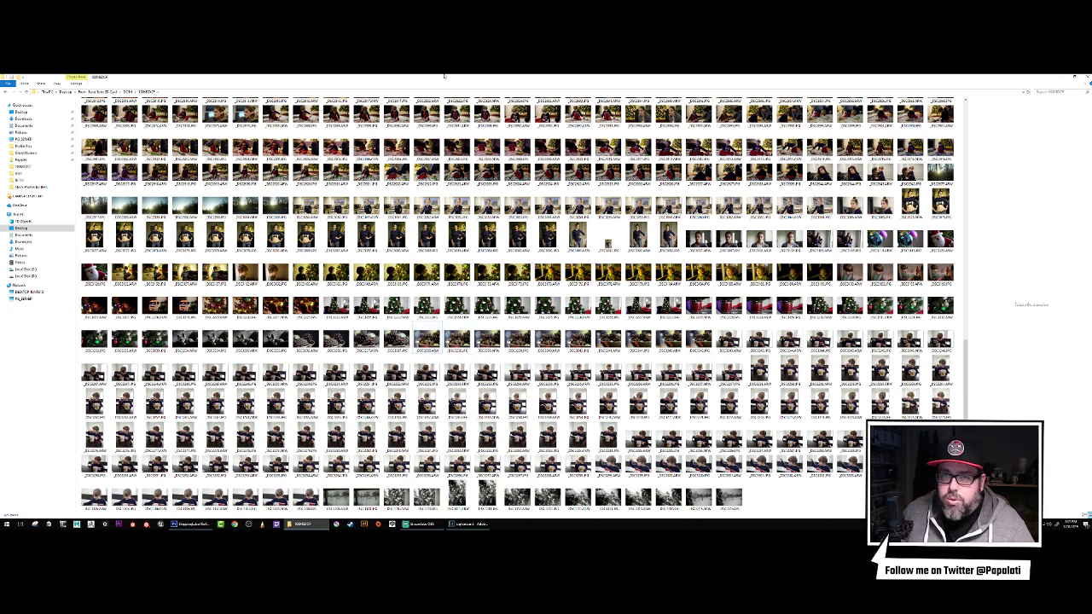
pyautogui.doubleClick(444, 81)
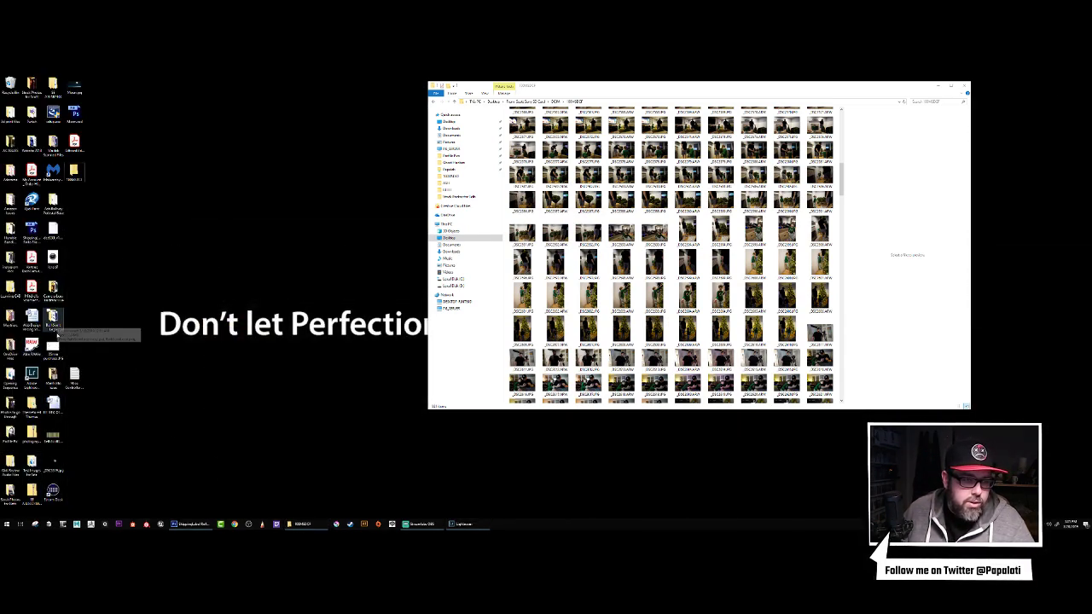
# Re-sort the desktop icons and open Stock Photos in a window moved to the left.
pyautogui.rightClick(84, 241)
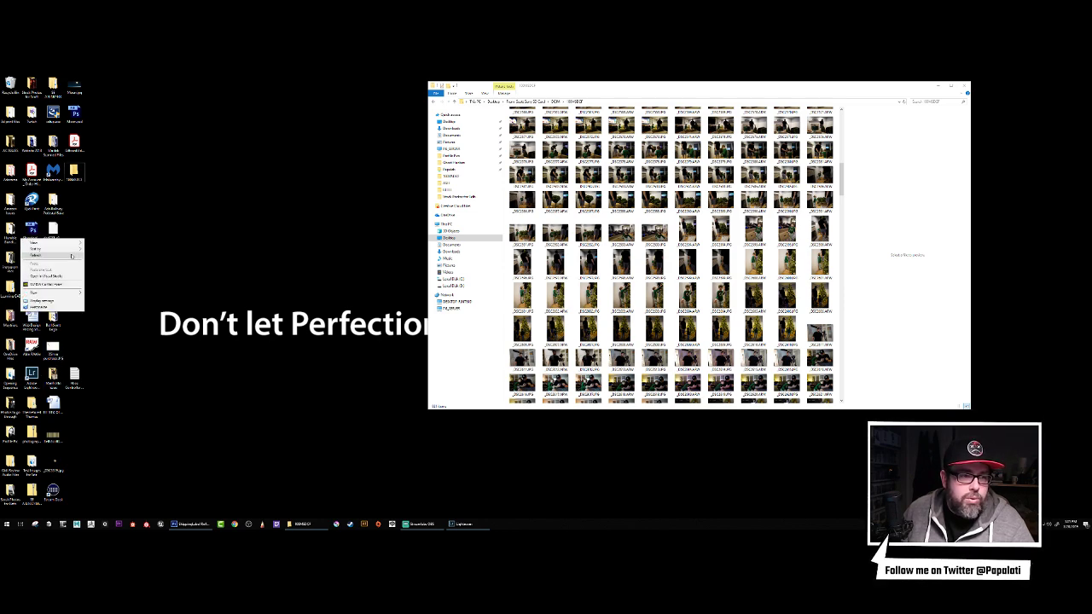
pyautogui.click(91, 252)
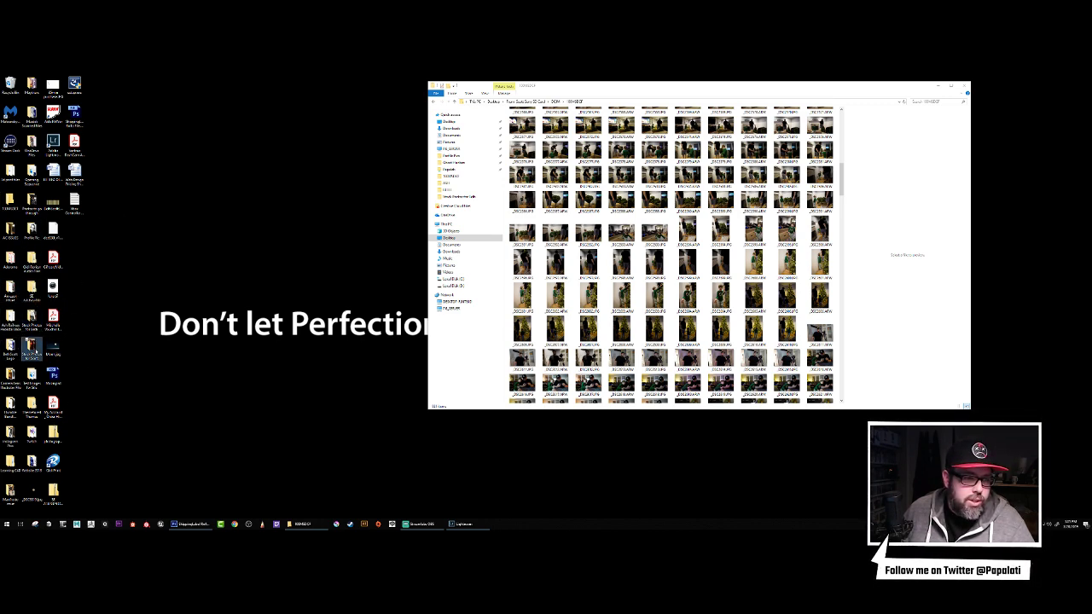
pyautogui.doubleClick(33, 348)
pyautogui.doubleClick(489, 78)
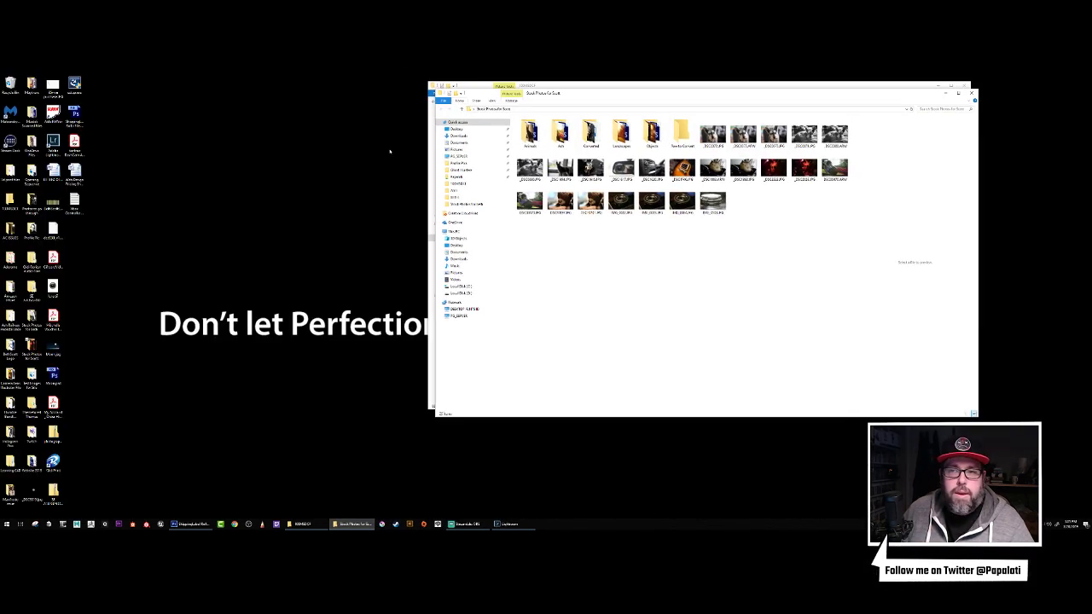
pyautogui.moveTo(657, 92); pyautogui.dragTo(273, 133)
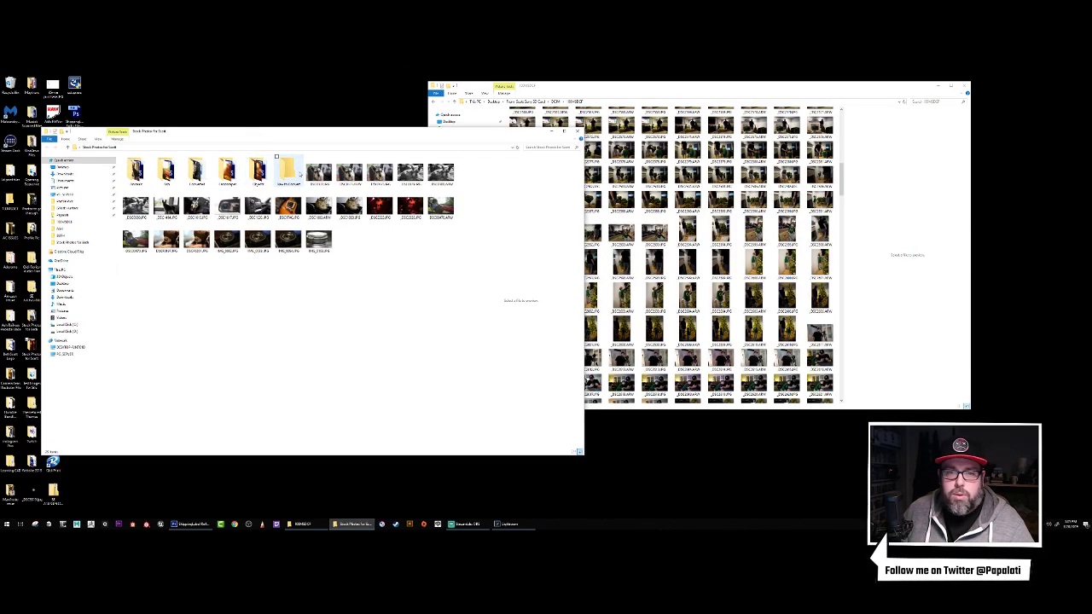
# Copy the pine-cone bowl photo from the SD card folder and open Raw to Convert.
pyautogui.click(786, 296)
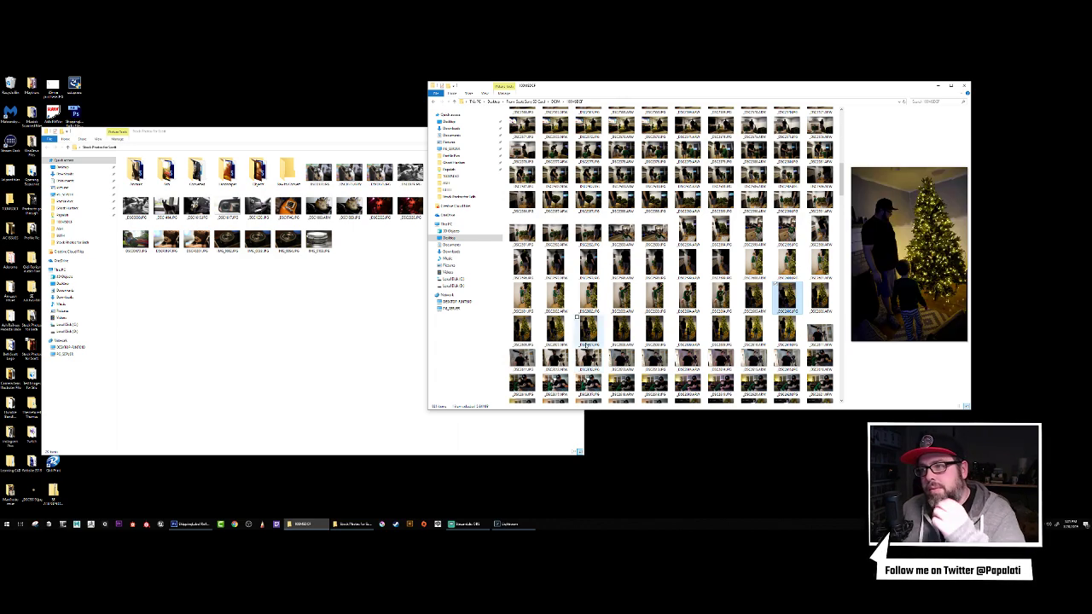
pyautogui.scroll(-10, 578, 316)
pyautogui.scroll(3, 578, 316)
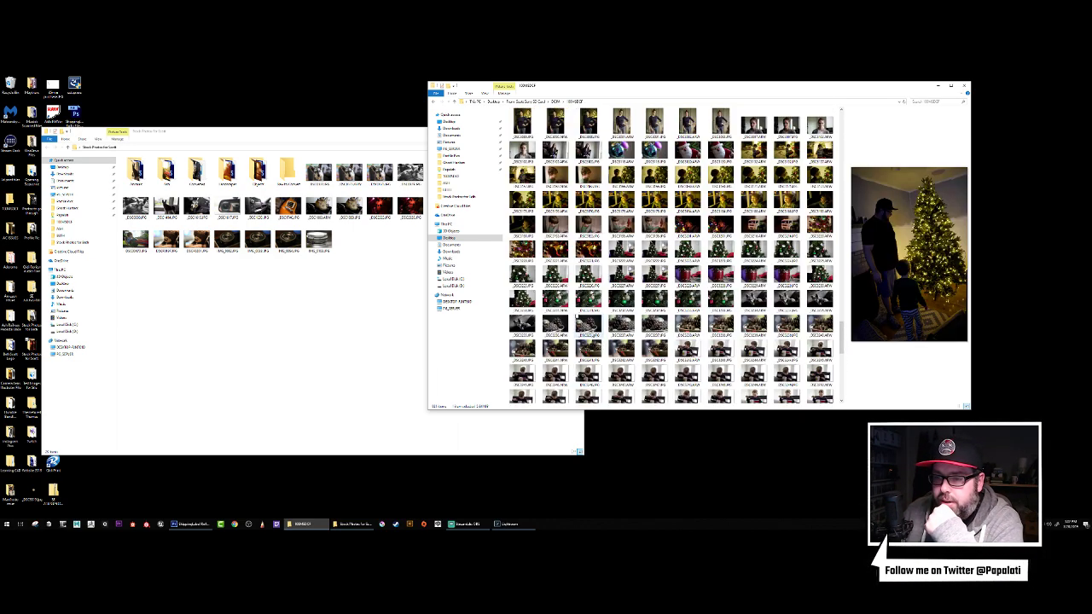
pyautogui.click(692, 330)
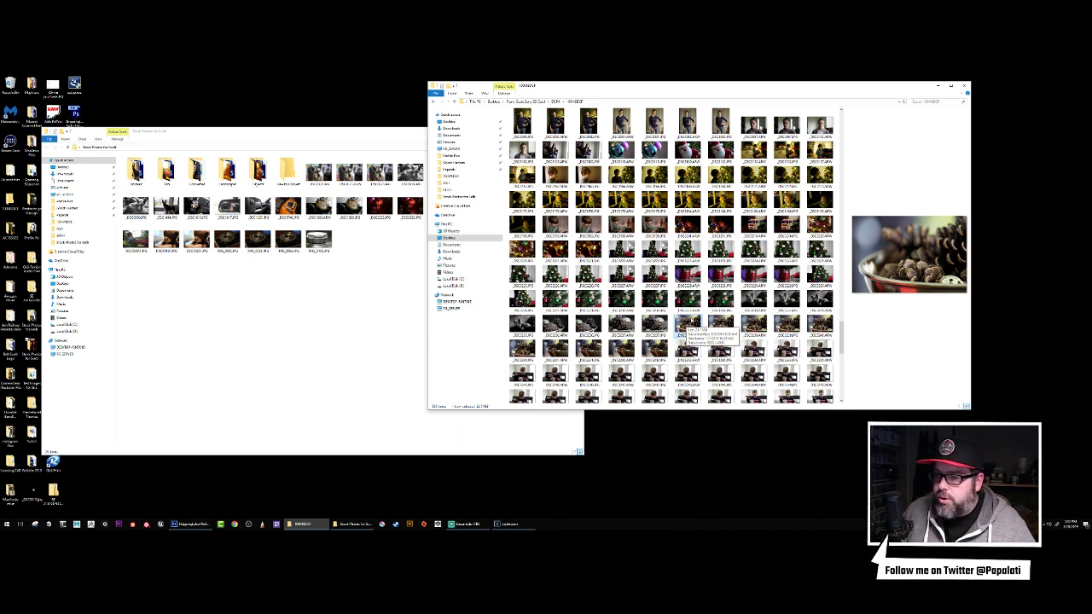
pyautogui.rightClick(685, 324)
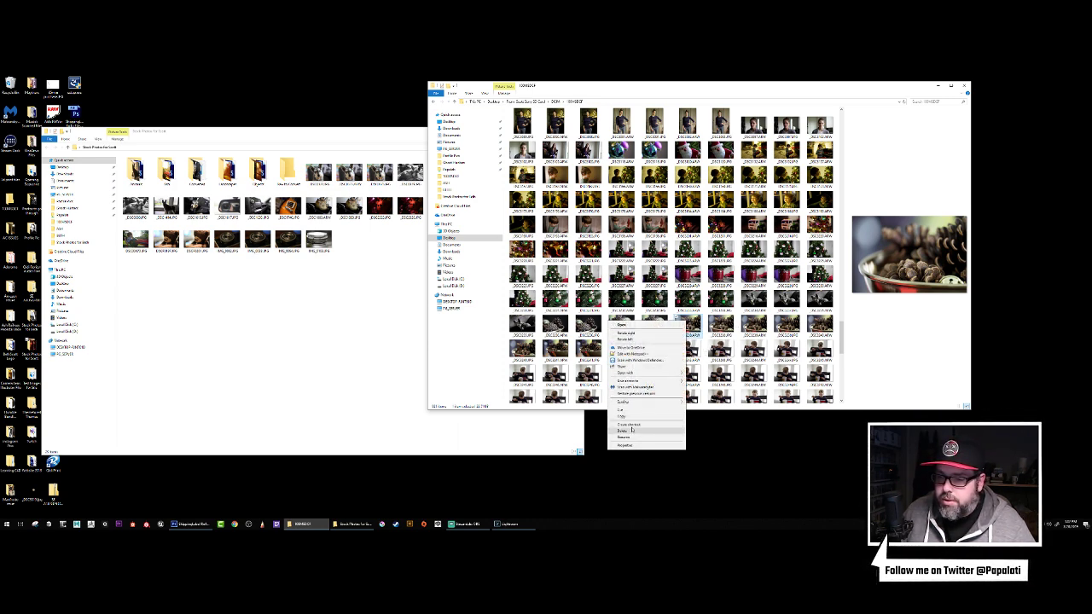
pyautogui.click(633, 417)
pyautogui.doubleClick(287, 169)
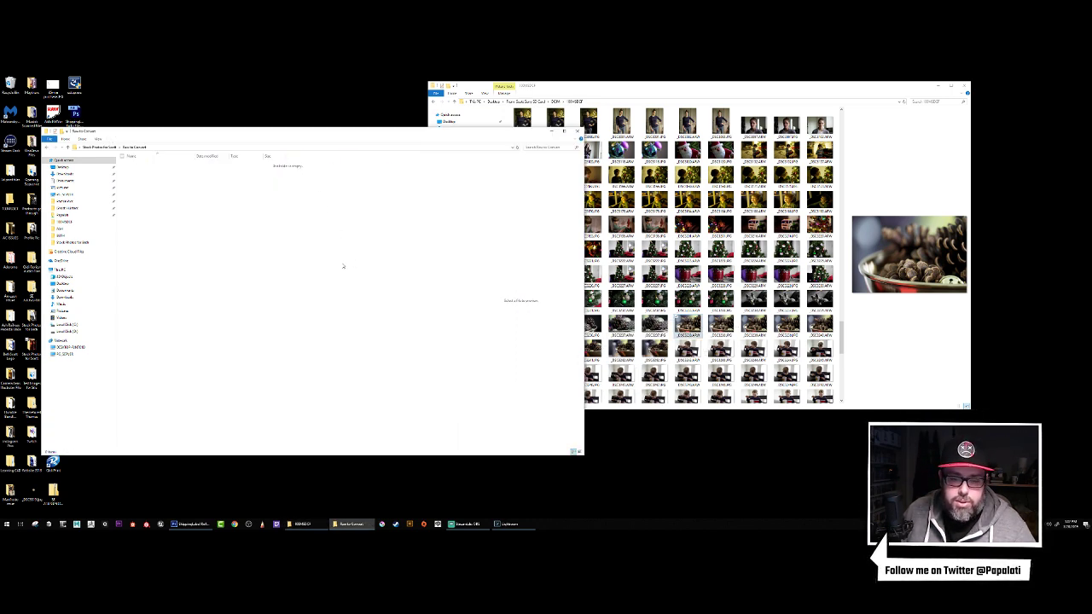
# Paste the pine-cone photo into Raw to Convert and view it as Large icons.
pyautogui.hotkey('ctrl', 'v')
pyautogui.rightClick(150, 240)
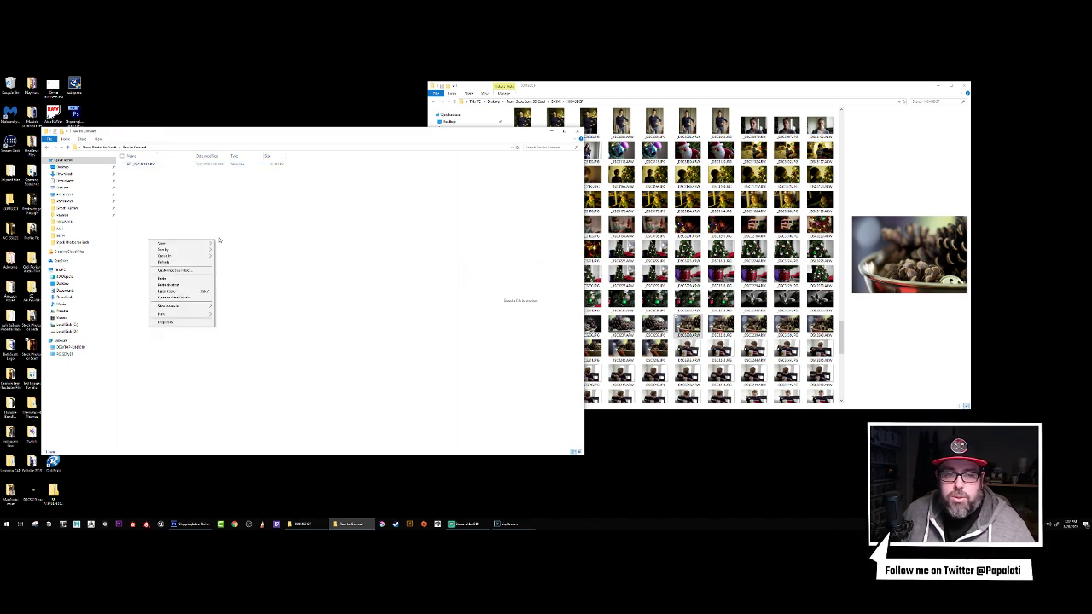
pyautogui.click(231, 250)
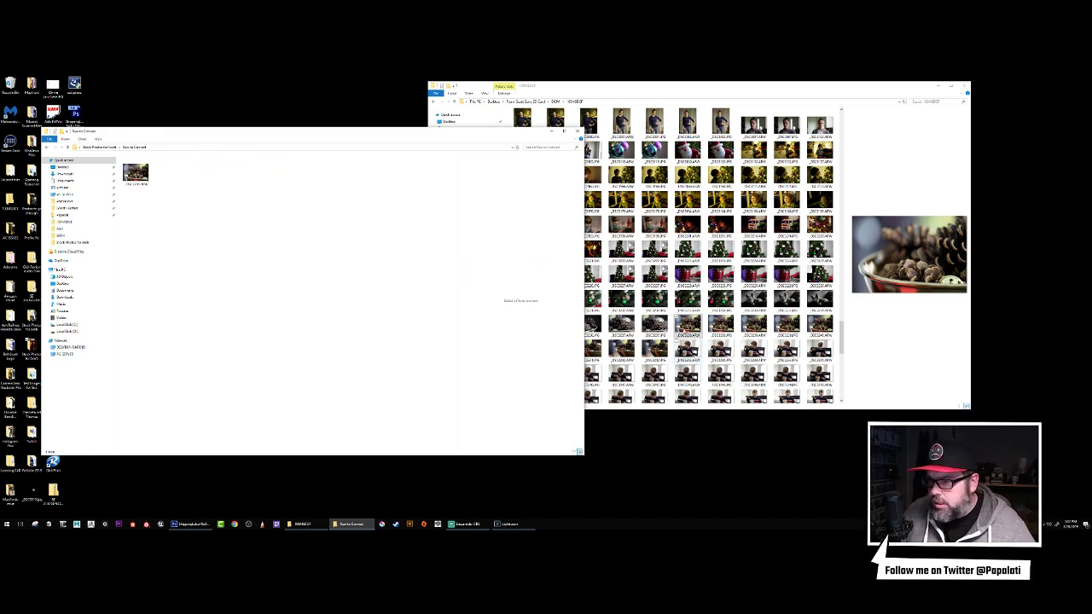
pyautogui.click(693, 345)
# Preview the card photos and drag the forest sunset photo into Raw to Convert.
pyautogui.click(680, 300)
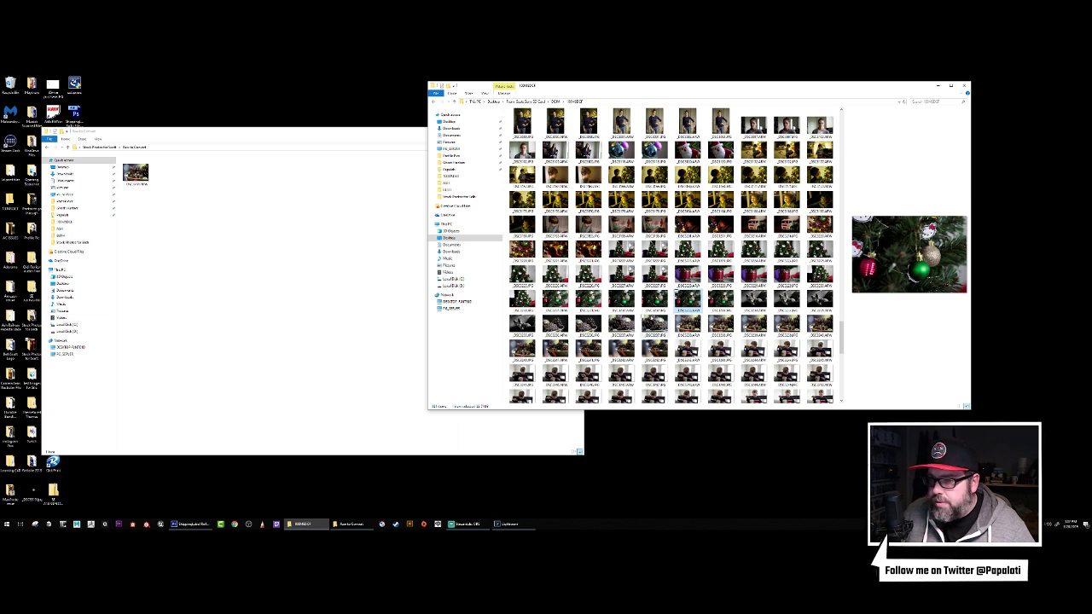
pyautogui.click(521, 324)
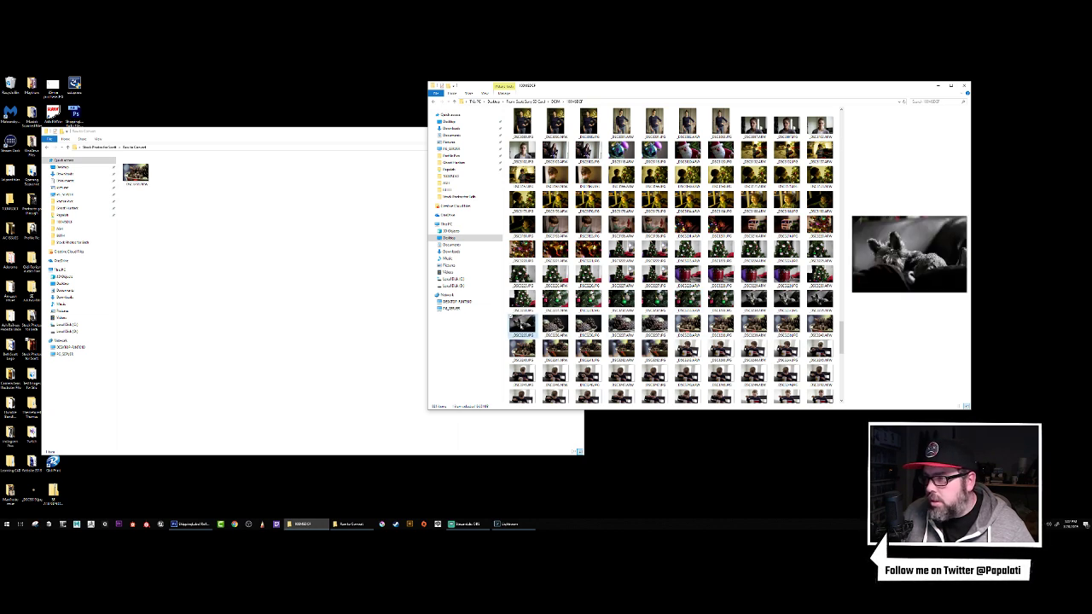
pyautogui.scroll(2, 553, 340)
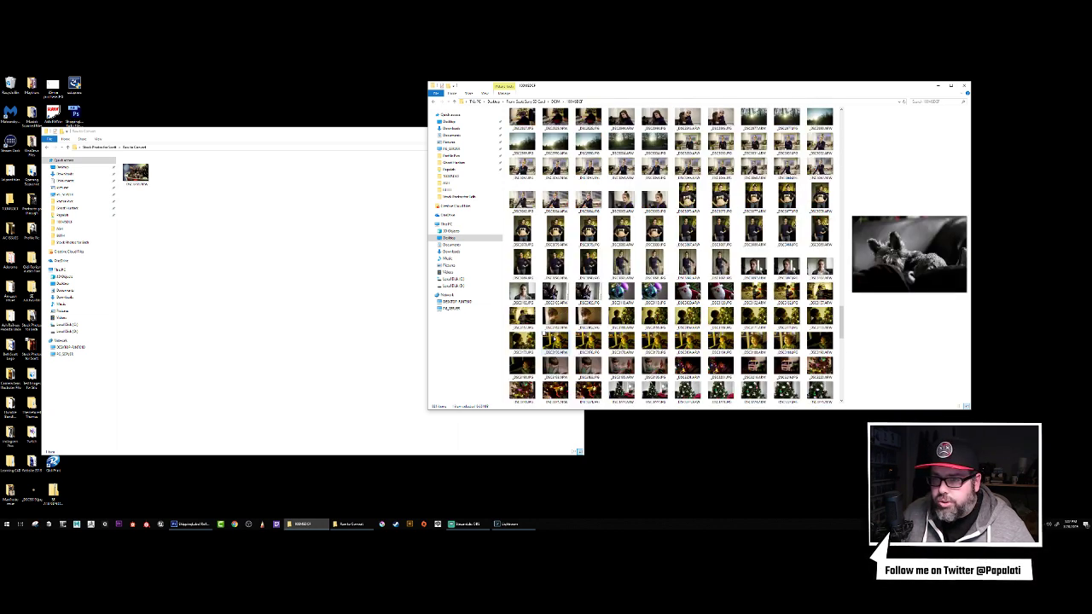
pyautogui.scroll(3, 553, 339)
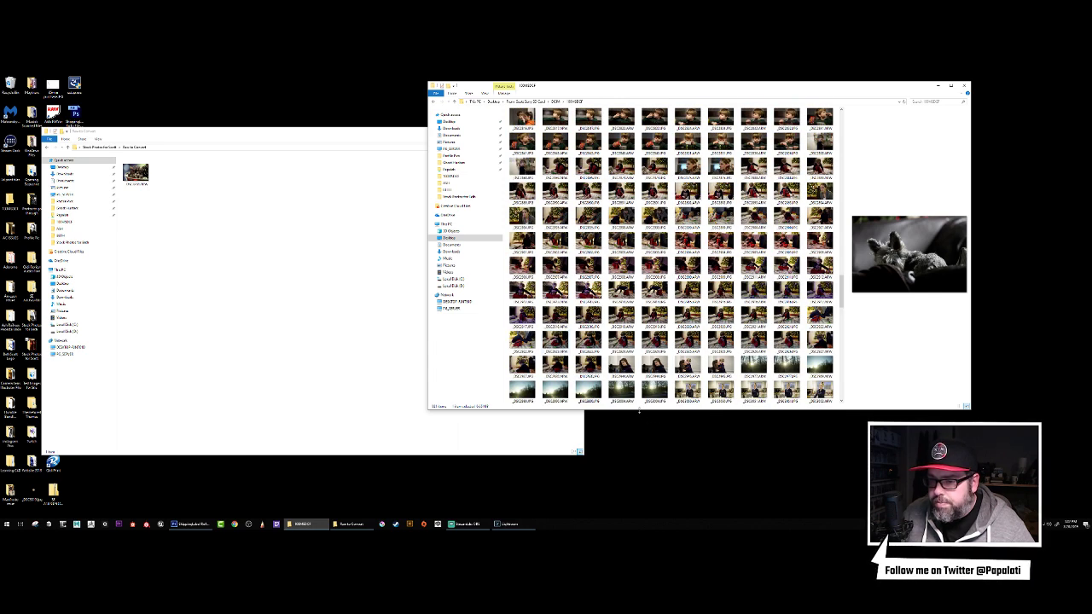
pyautogui.click(654, 390)
pyautogui.click(787, 365)
pyautogui.click(754, 367)
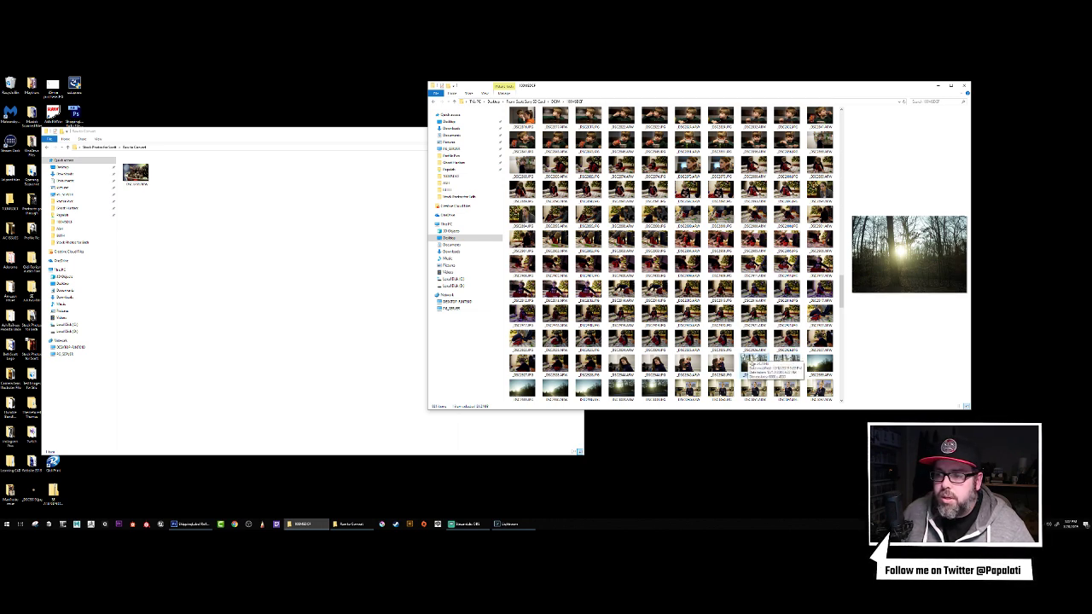
pyautogui.moveTo(754, 365); pyautogui.dragTo(313, 307)
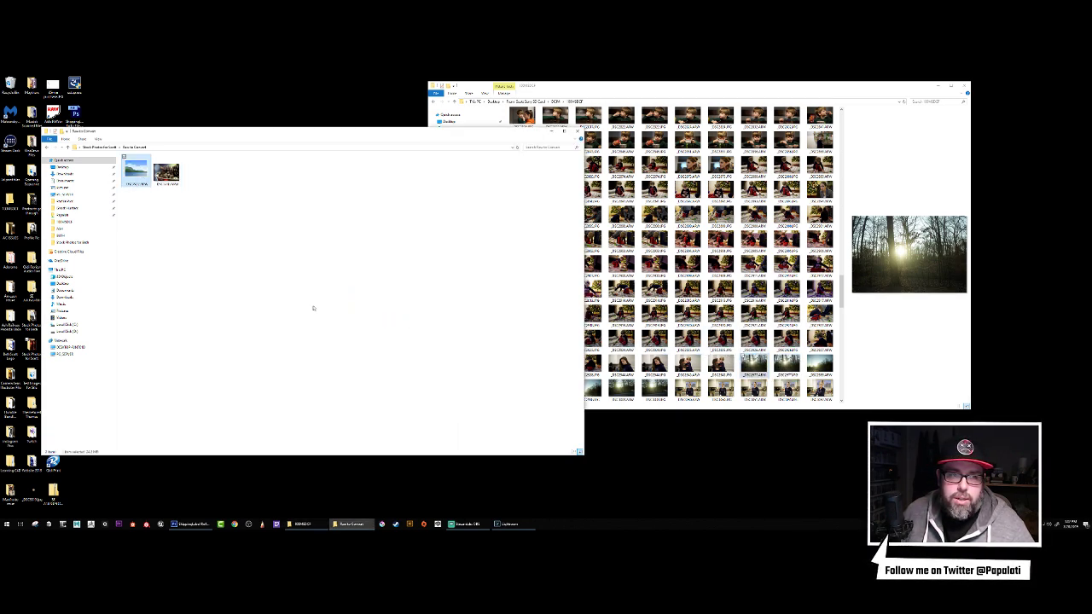
# Browse the 100MSDCF photos, previewing the dog on the red blanket, then go up to DCIM.
pyautogui.click(728, 90)
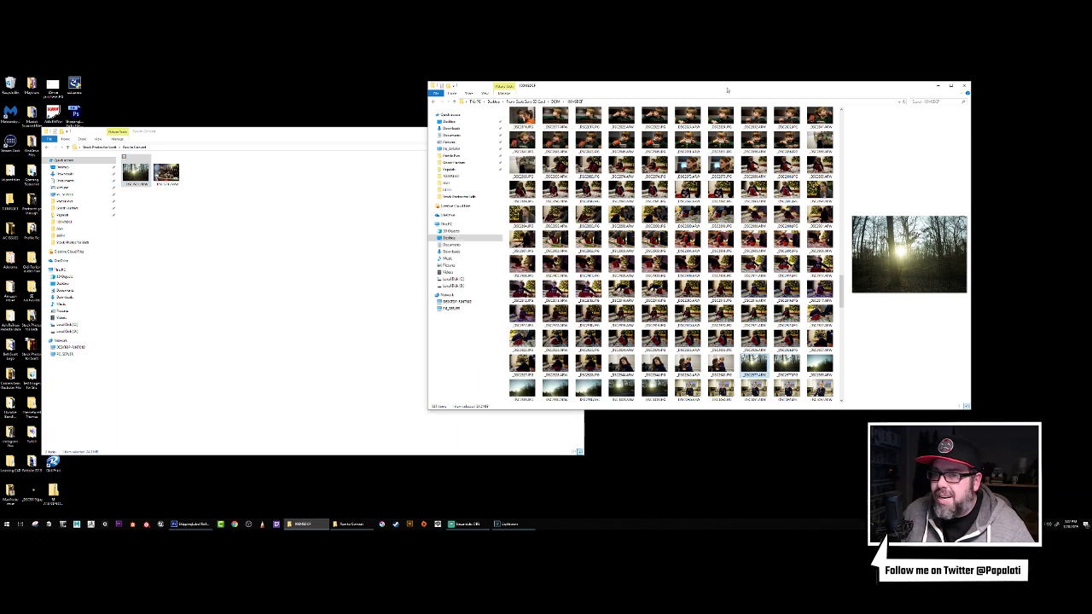
pyautogui.scroll(-10, 730, 241)
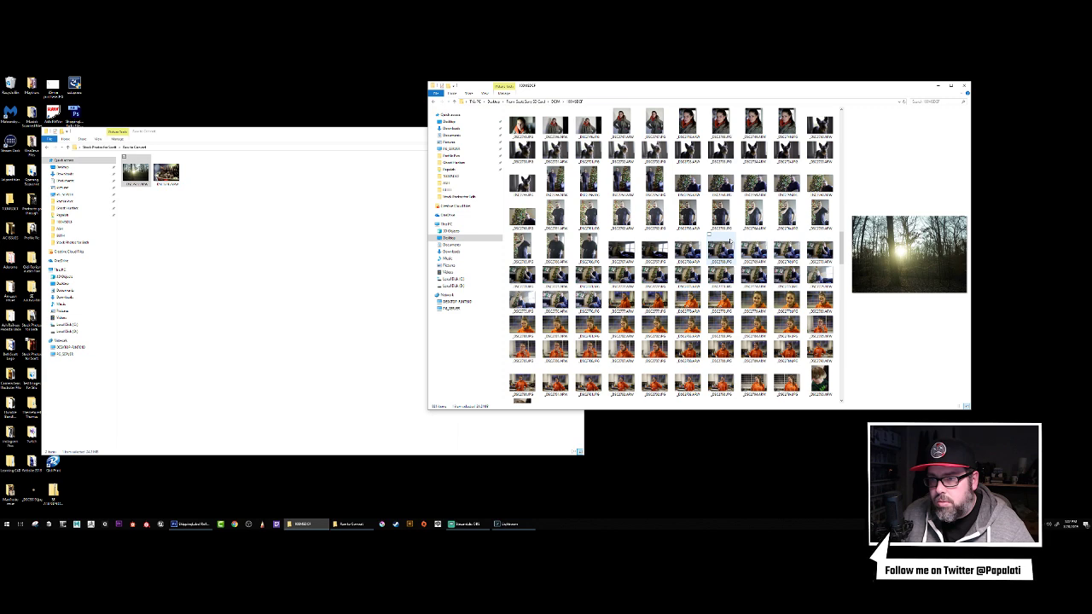
pyautogui.scroll(3, 730, 241)
pyautogui.scroll(7, 730, 241)
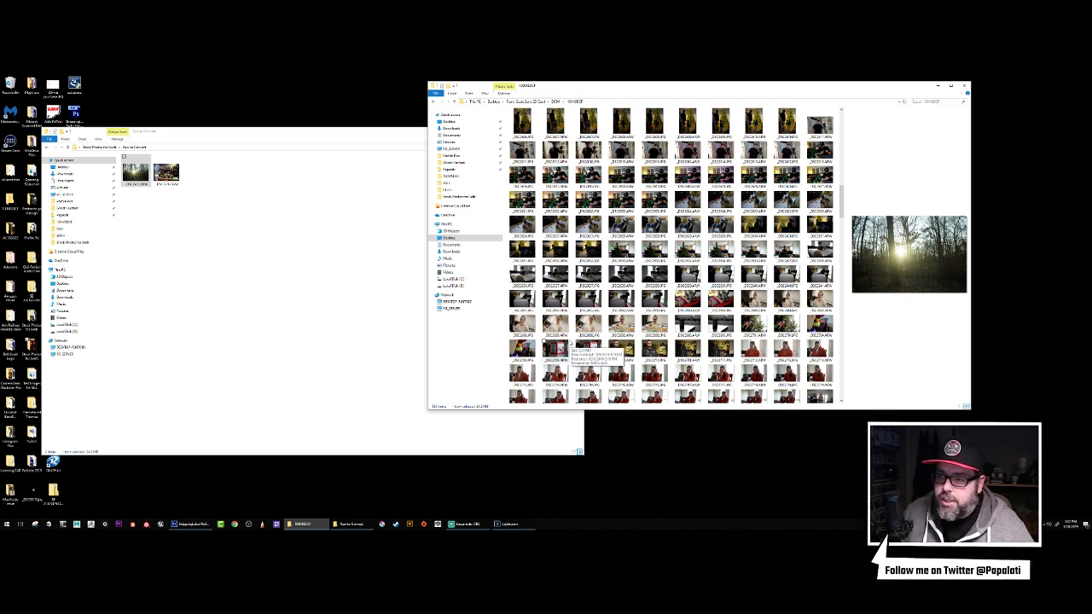
pyautogui.click(721, 299)
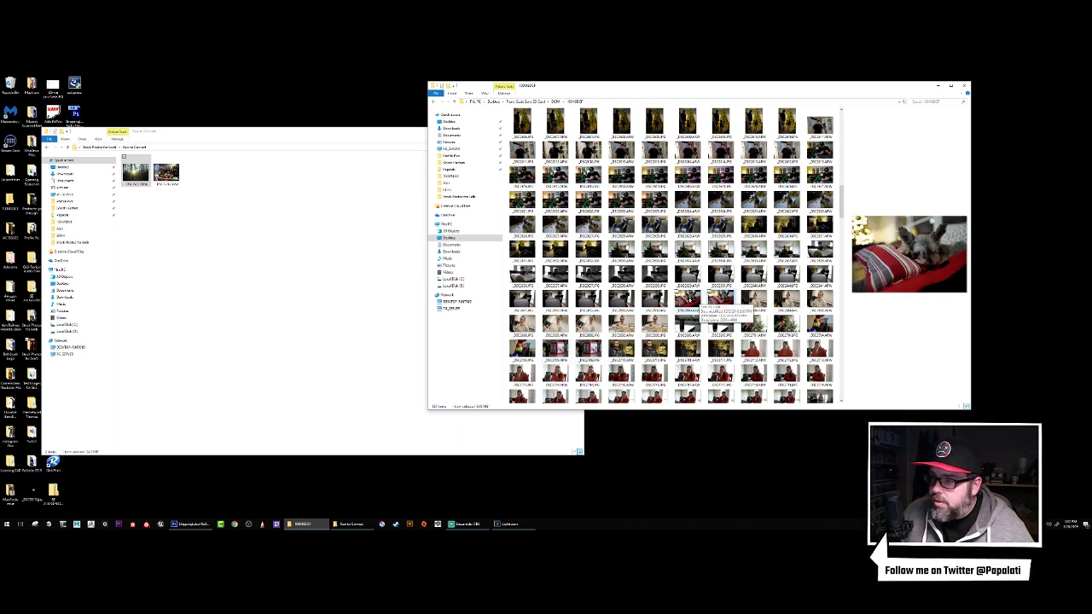
pyautogui.scroll(-15, 721, 300)
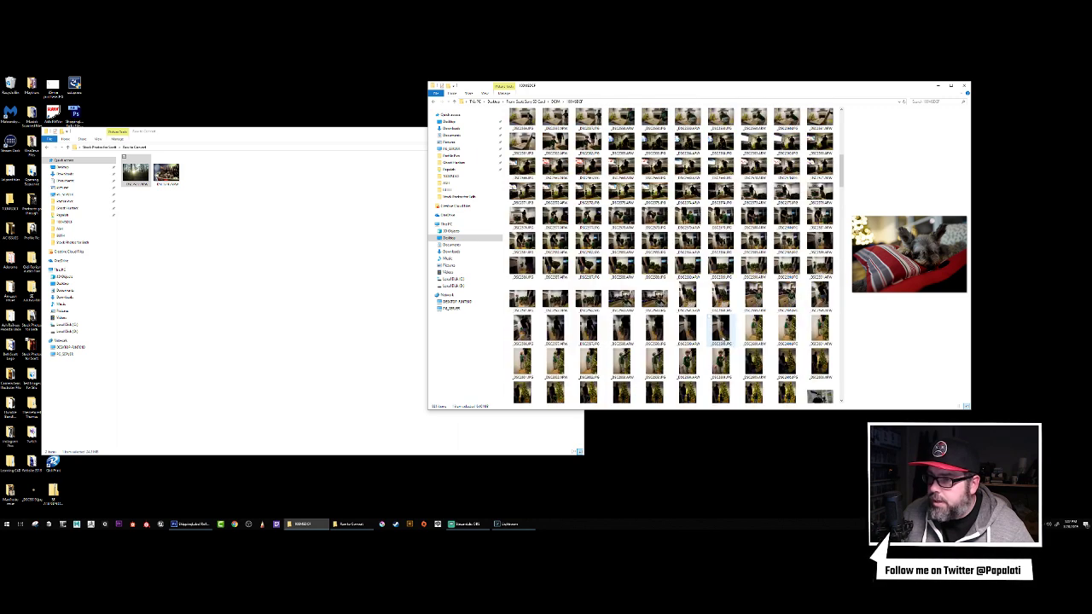
pyautogui.scroll(15, 721, 343)
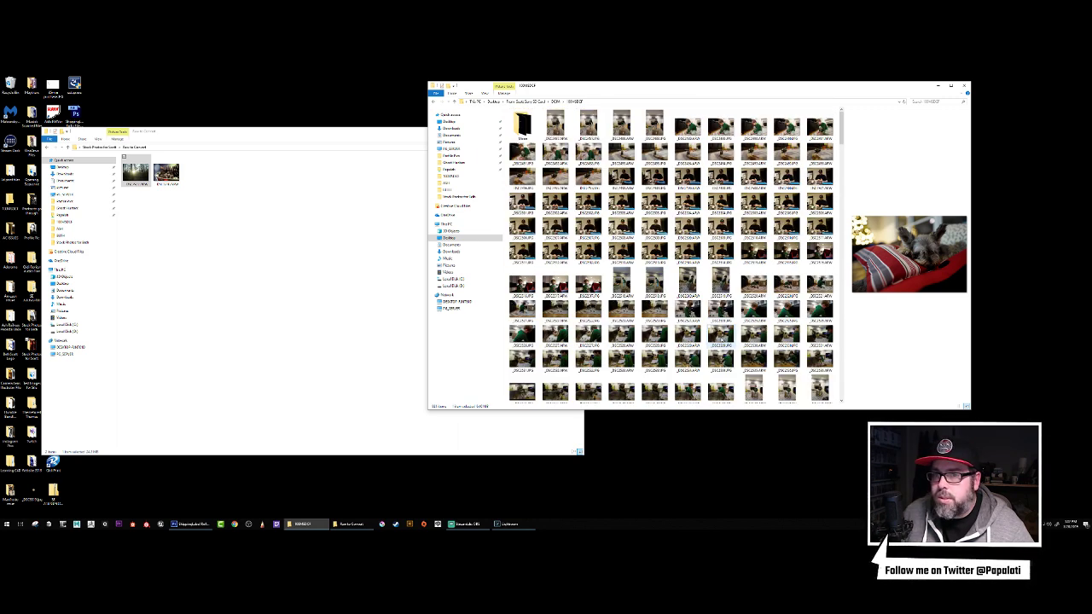
pyautogui.scroll(-10, 721, 345)
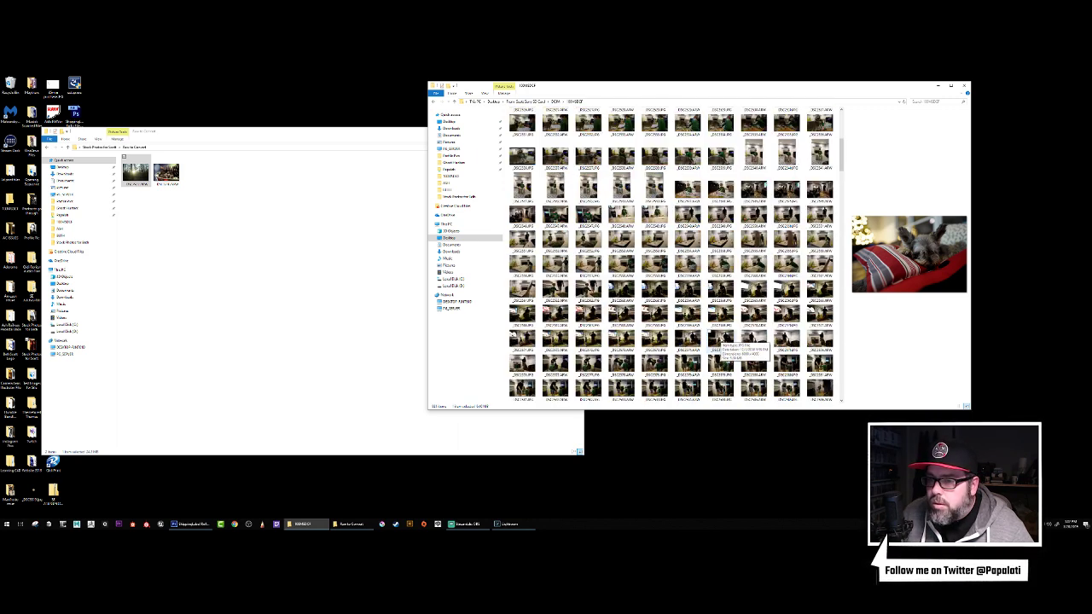
pyautogui.scroll(-10, 721, 342)
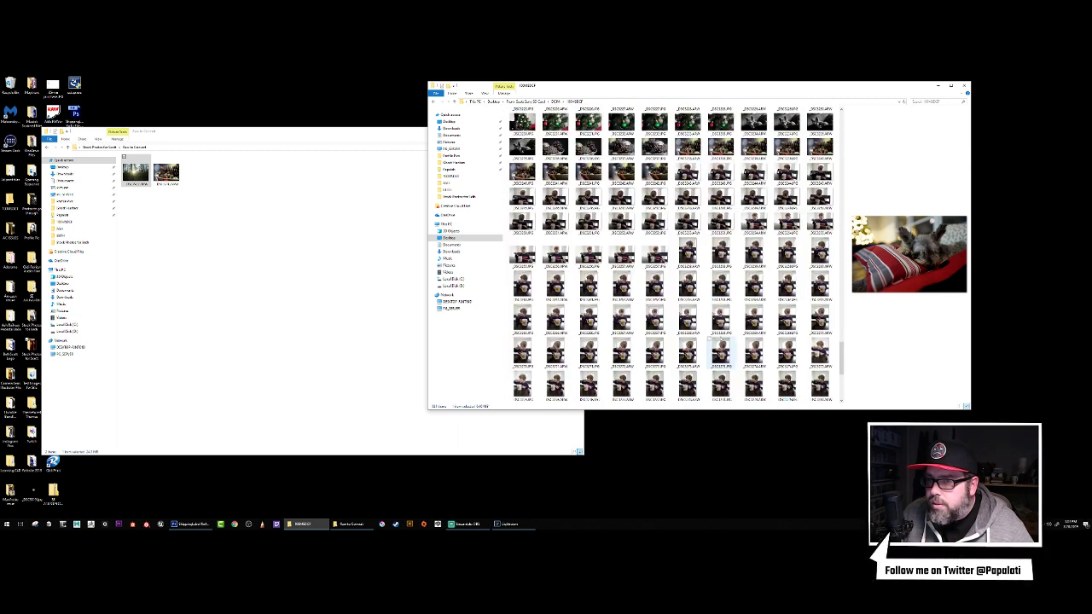
pyautogui.scroll(-5, 721, 342)
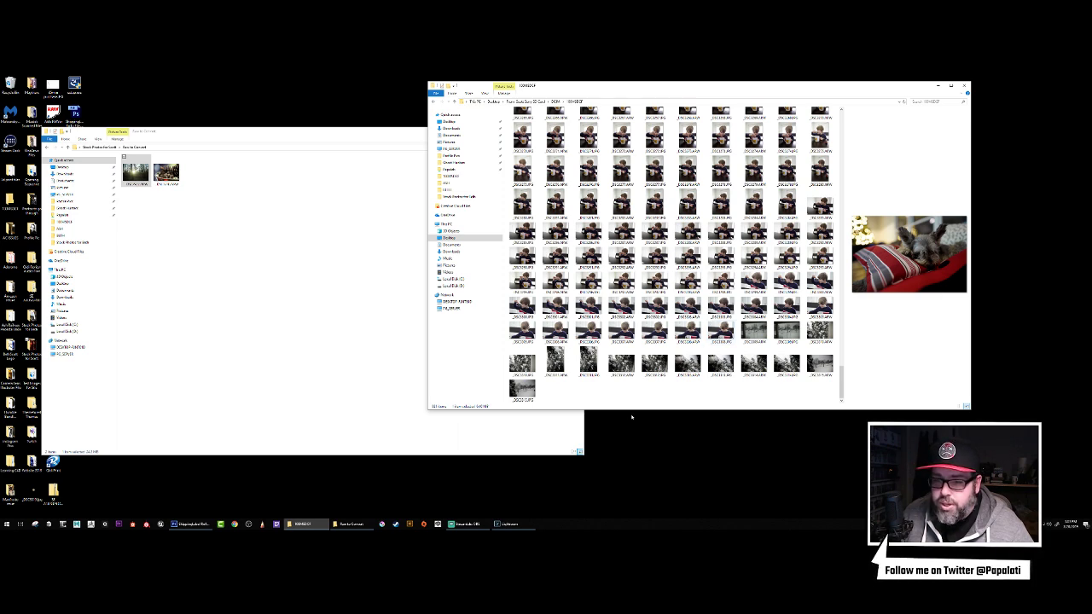
pyautogui.click(453, 102)
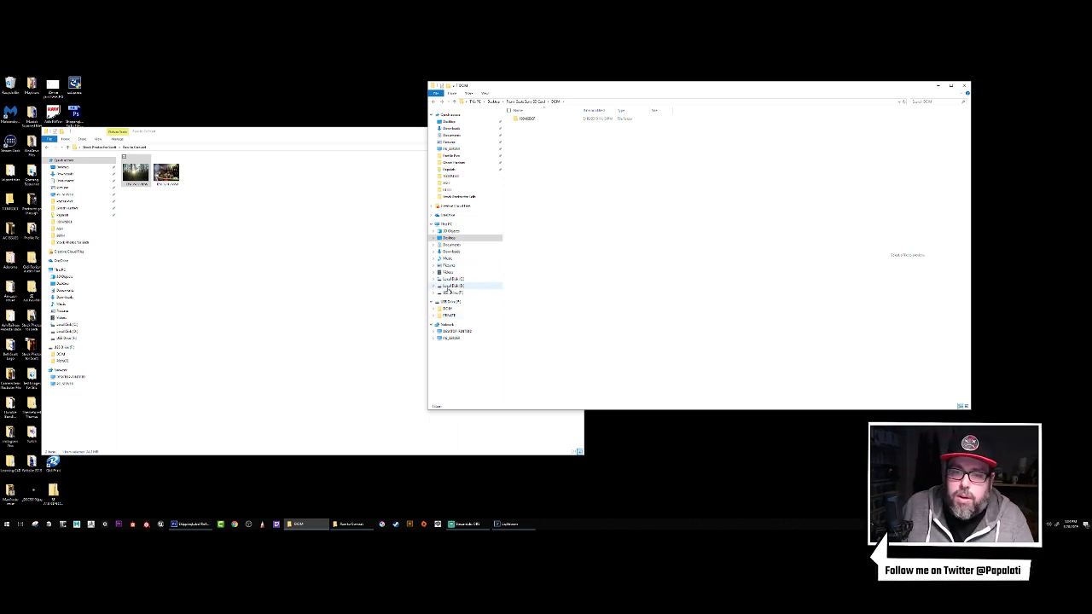
# Open the USB drive's DCIM > 100MSDCF folder and switch it to Medium icons.
pyautogui.click(463, 311)
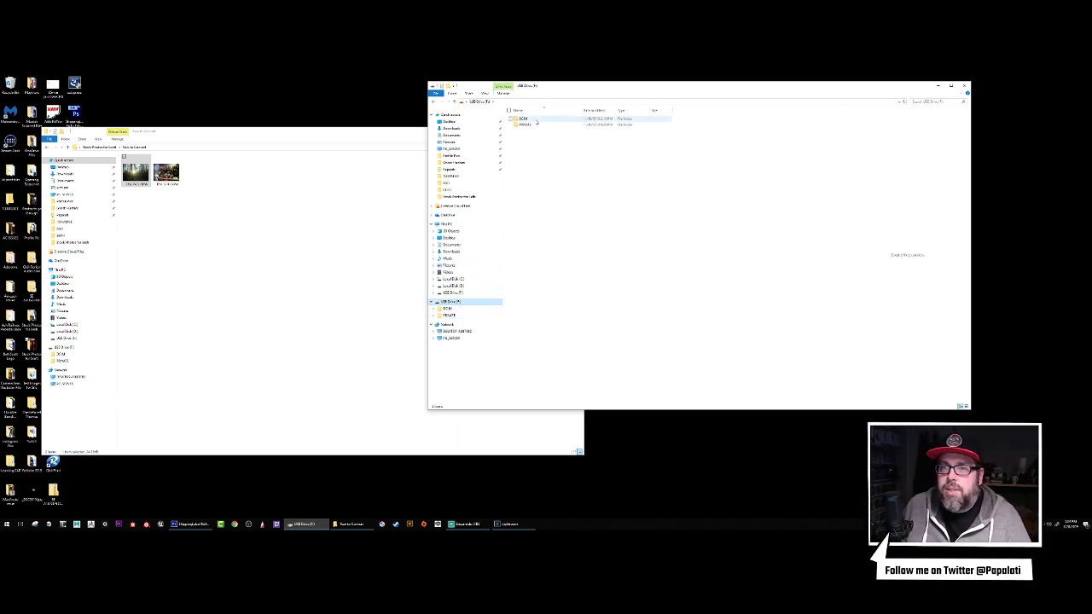
pyautogui.doubleClick(529, 119)
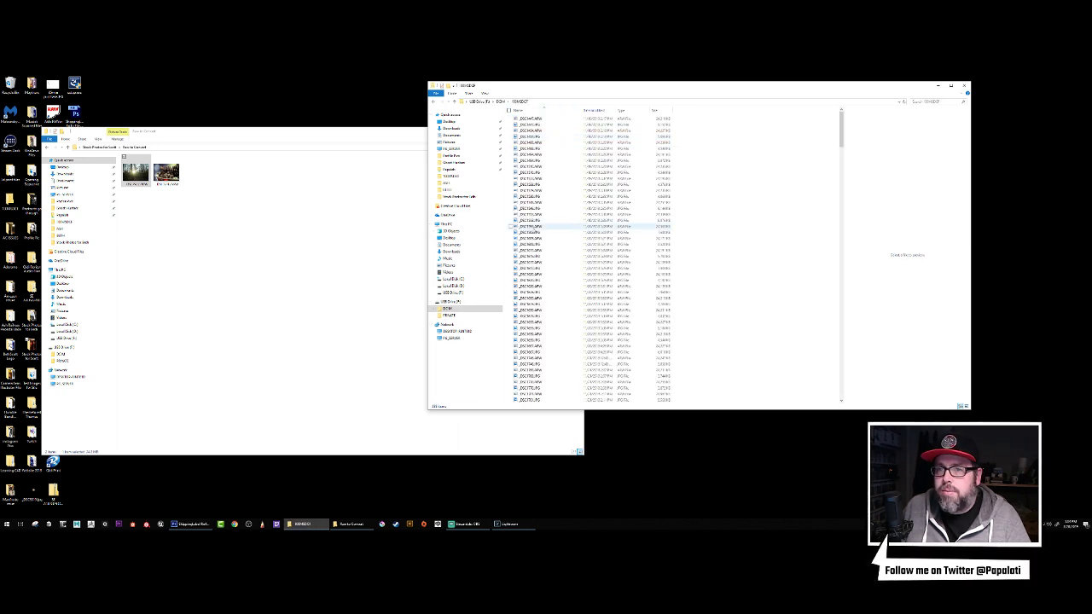
pyautogui.rightClick(740, 135)
pyautogui.moveTo(721, 139)
pyautogui.click(759, 153)
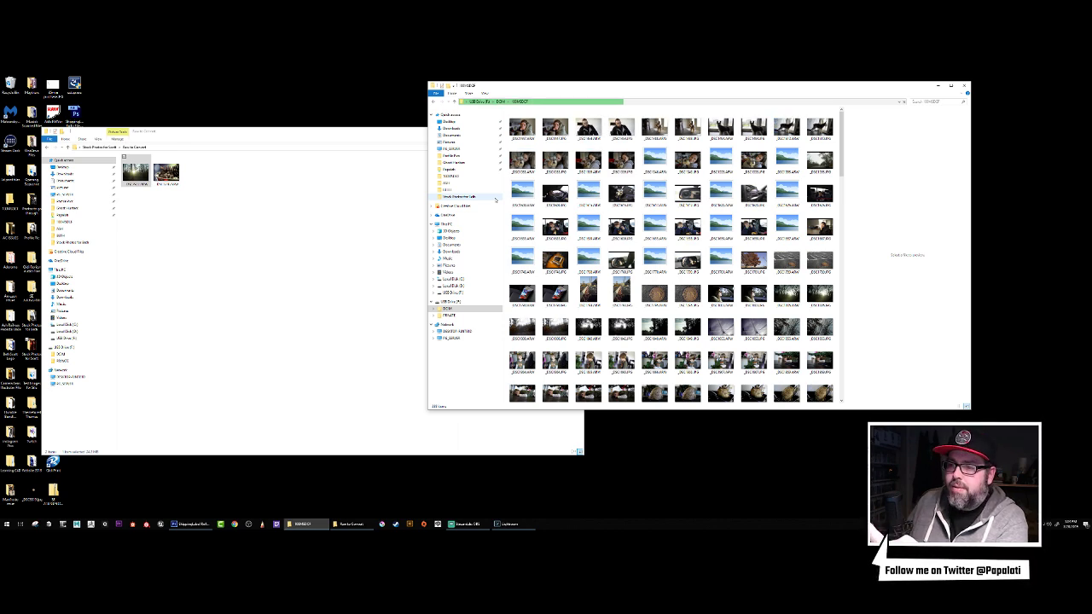
# Browse the card's thumbnails, previewing the glowing lamp and another photo.
pyautogui.scroll(-5, 678, 292)
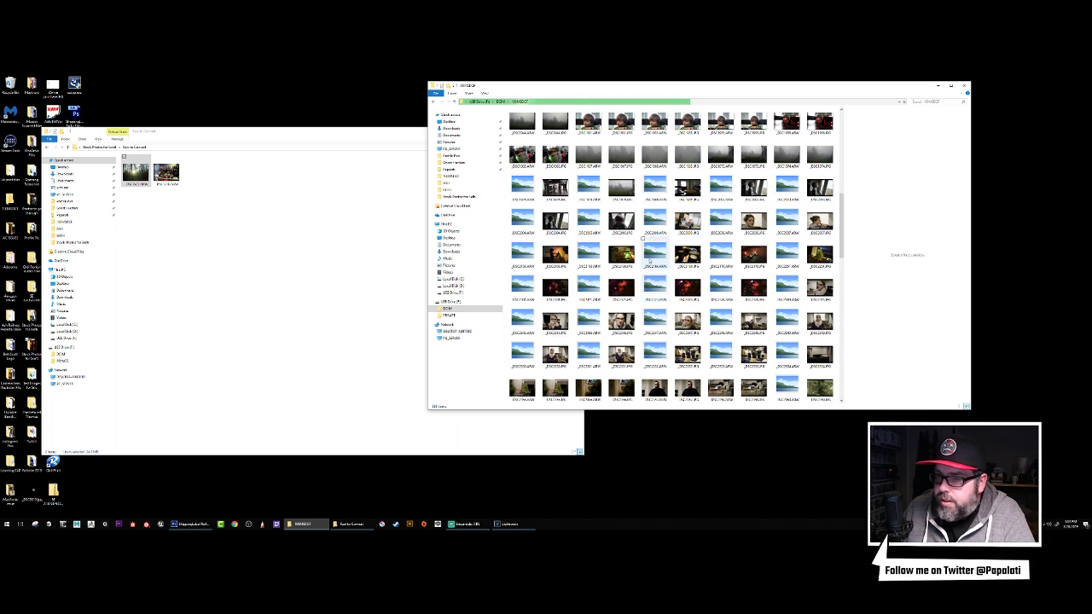
pyautogui.click(621, 252)
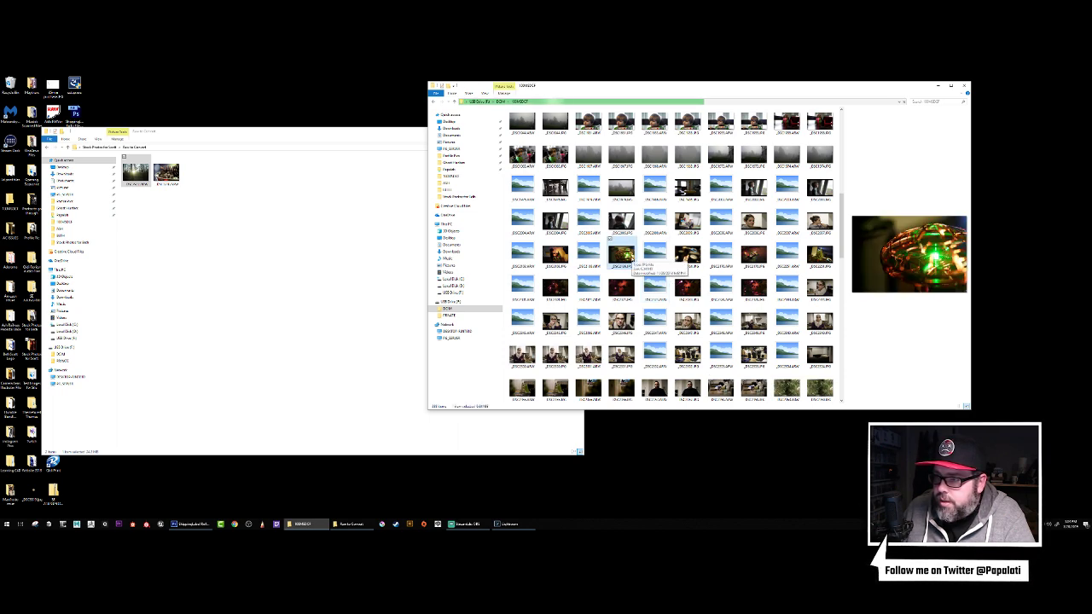
pyautogui.scroll(-10, 631, 257)
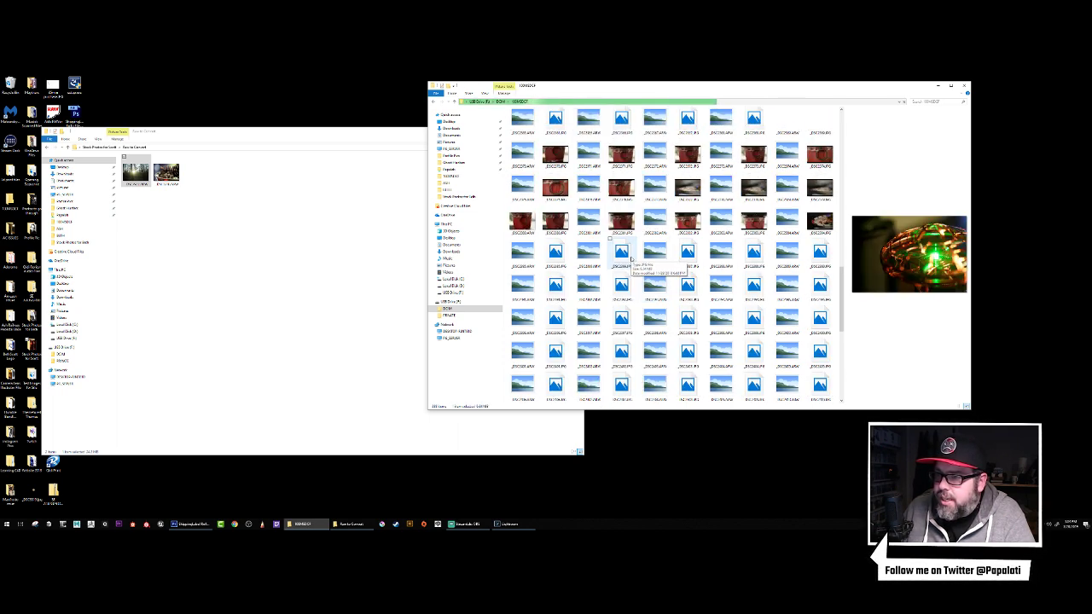
pyautogui.scroll(-5, 632, 258)
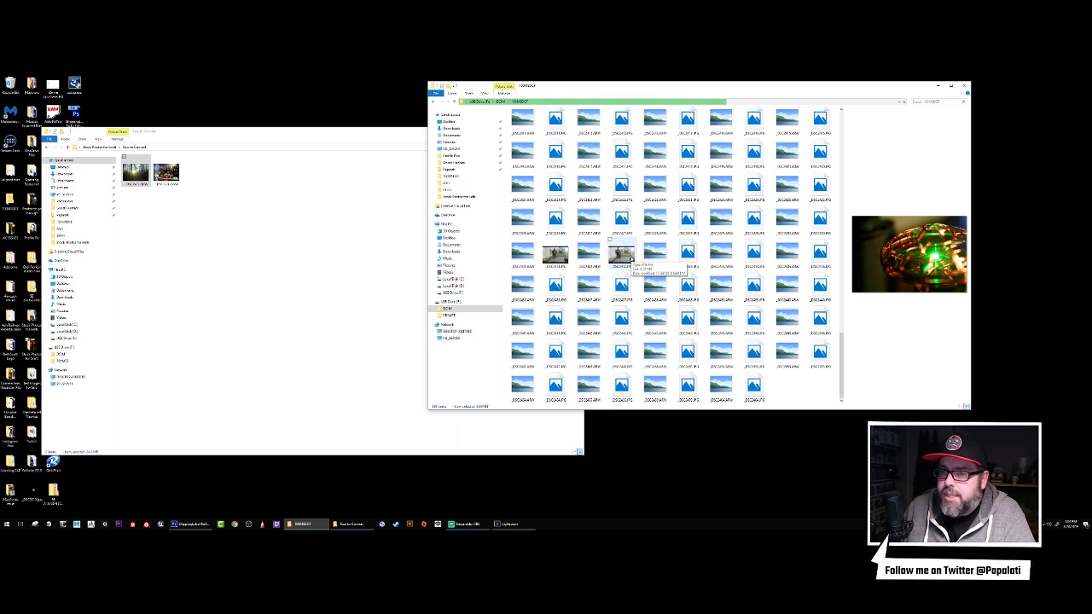
pyautogui.click(621, 155)
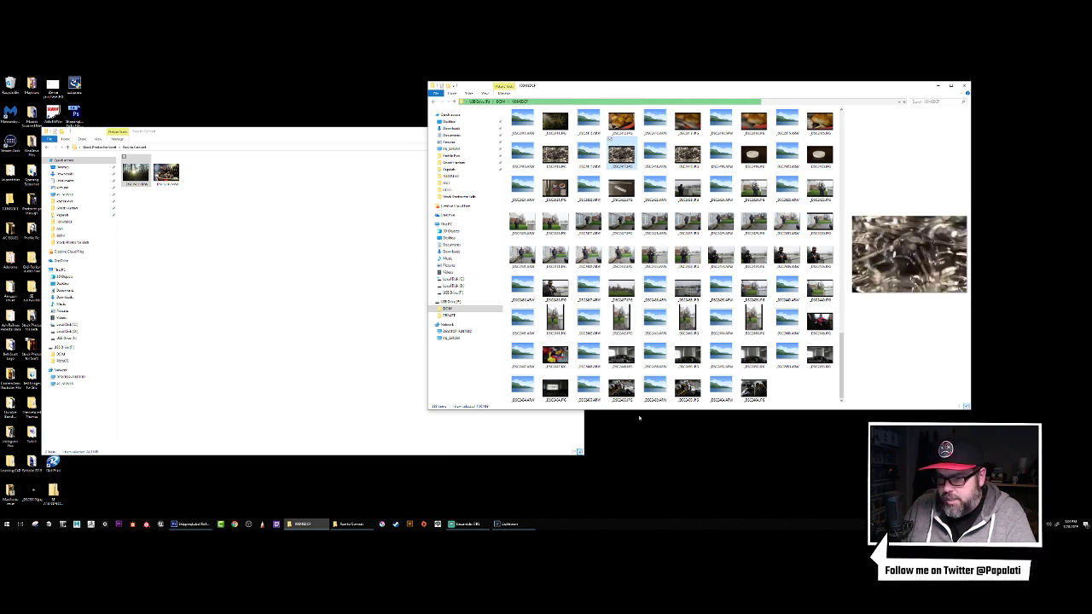
# Close the card's photo window and centre the Raw to Convert window on screen.
pyautogui.click(964, 85)
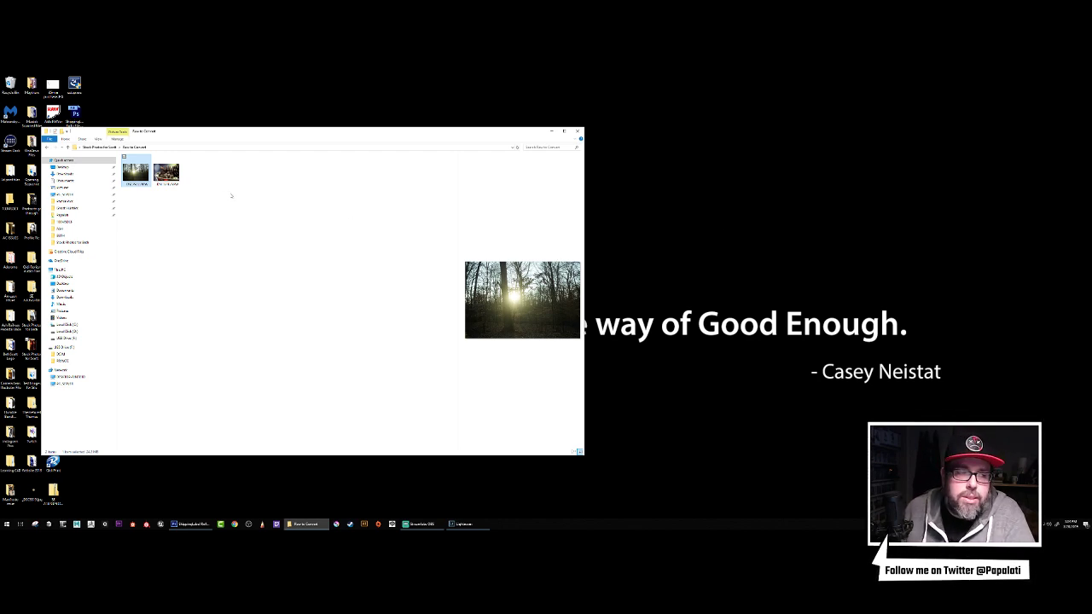
pyautogui.click(260, 211)
pyautogui.moveTo(243, 134); pyautogui.dragTo(427, 134)
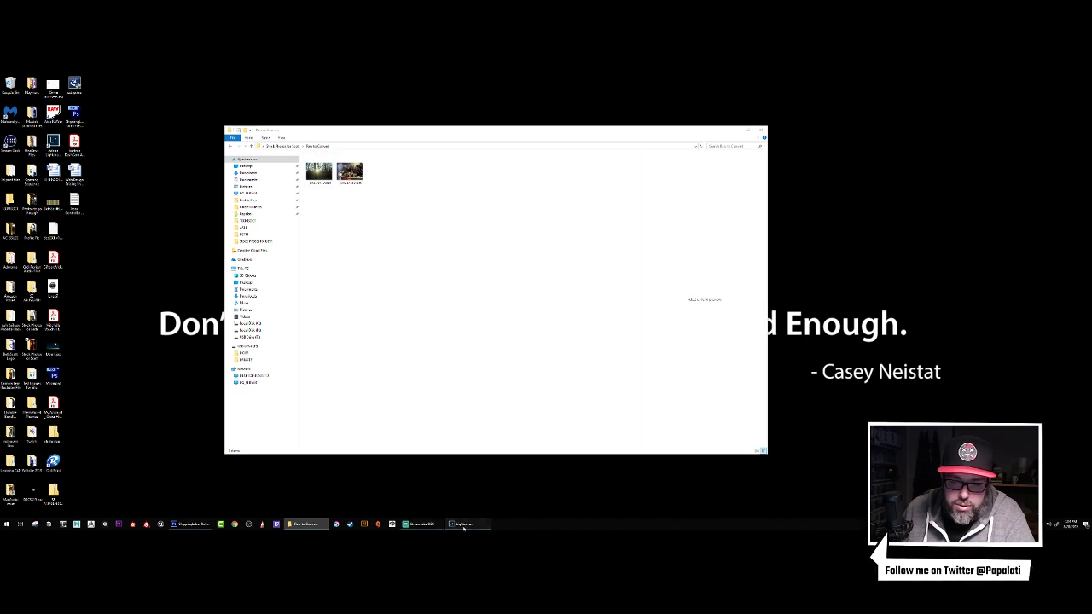
# Switch to Lightroom, dismiss the moon photo's menu, and start an Import from the Library module.
pyautogui.click(465, 524)
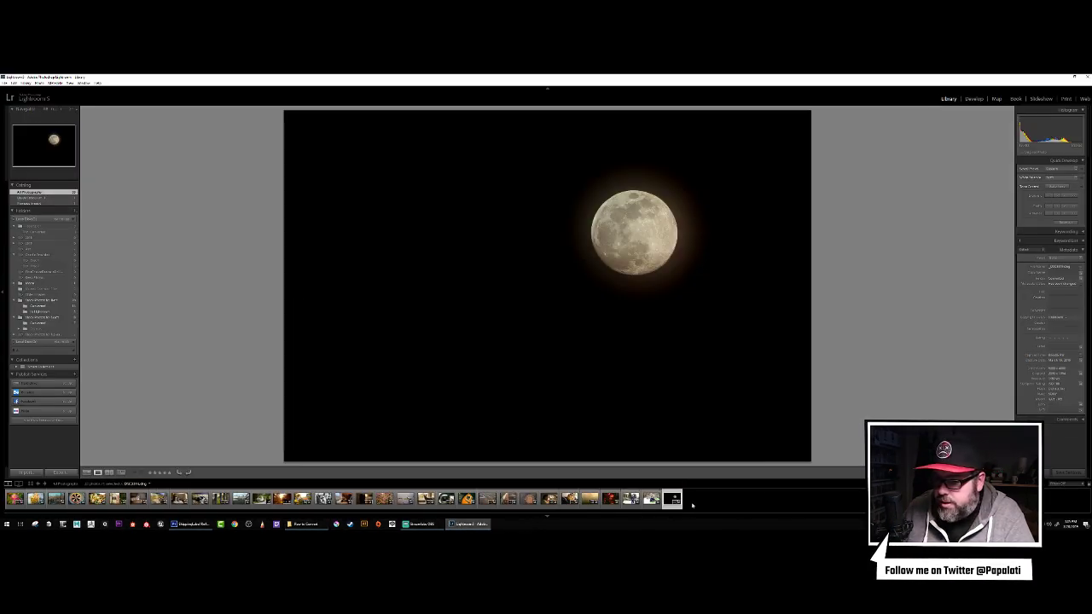
pyautogui.rightClick(692, 505)
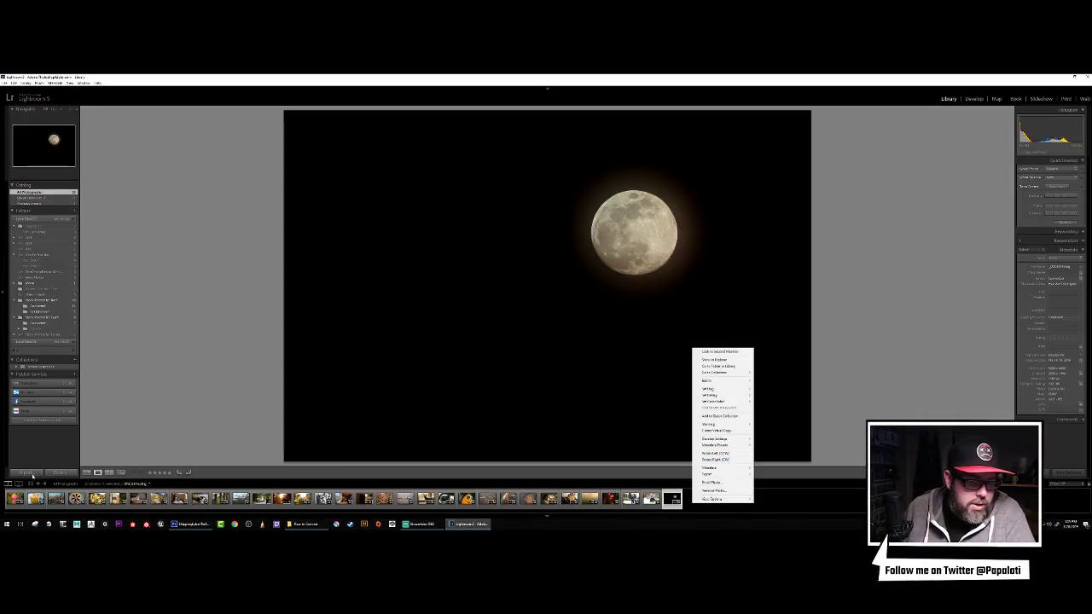
pyautogui.press('Escape')
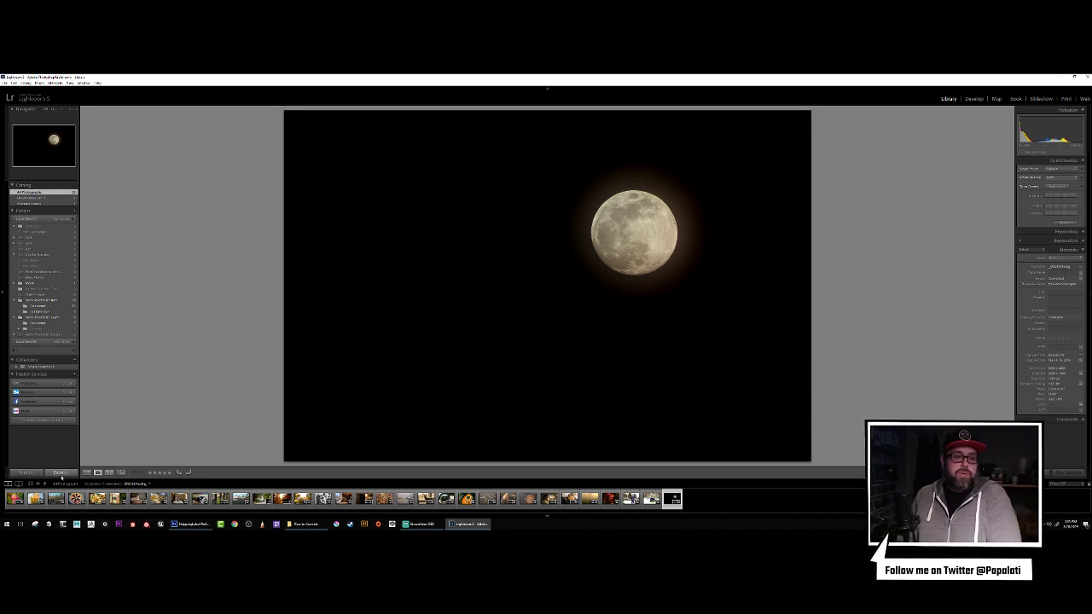
pyautogui.click(26, 473)
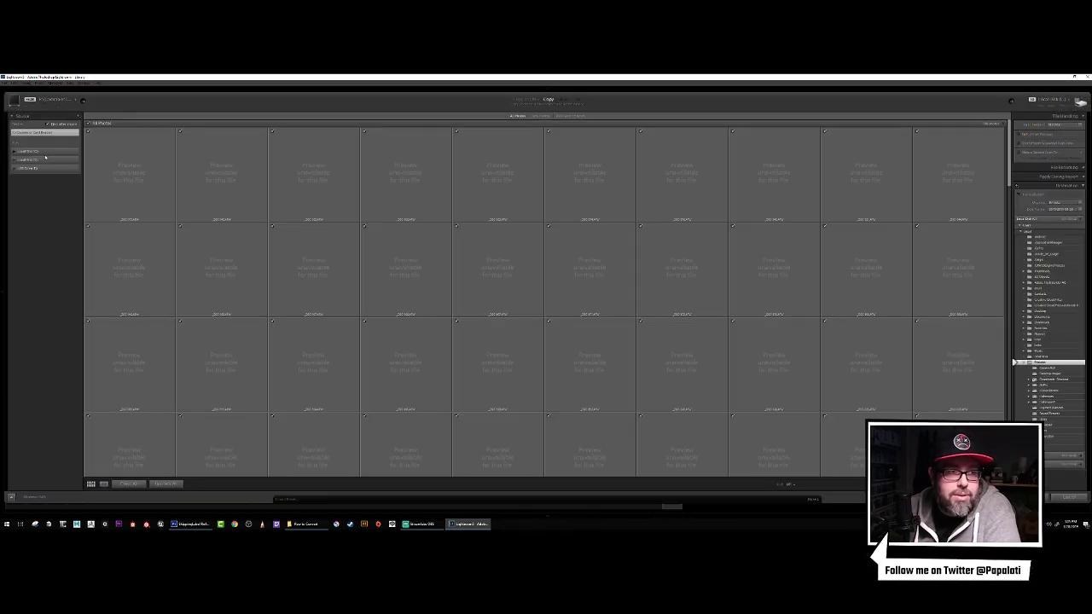
# Pick the first subfolder as the import source and uncheck all its files.
pyautogui.click(27, 152)
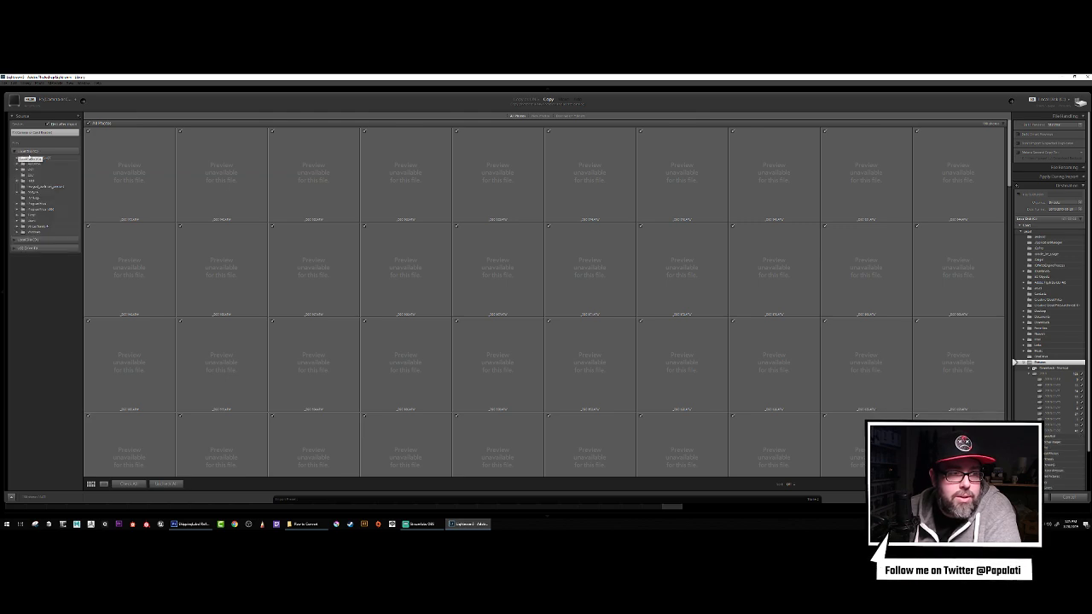
pyautogui.click(43, 222)
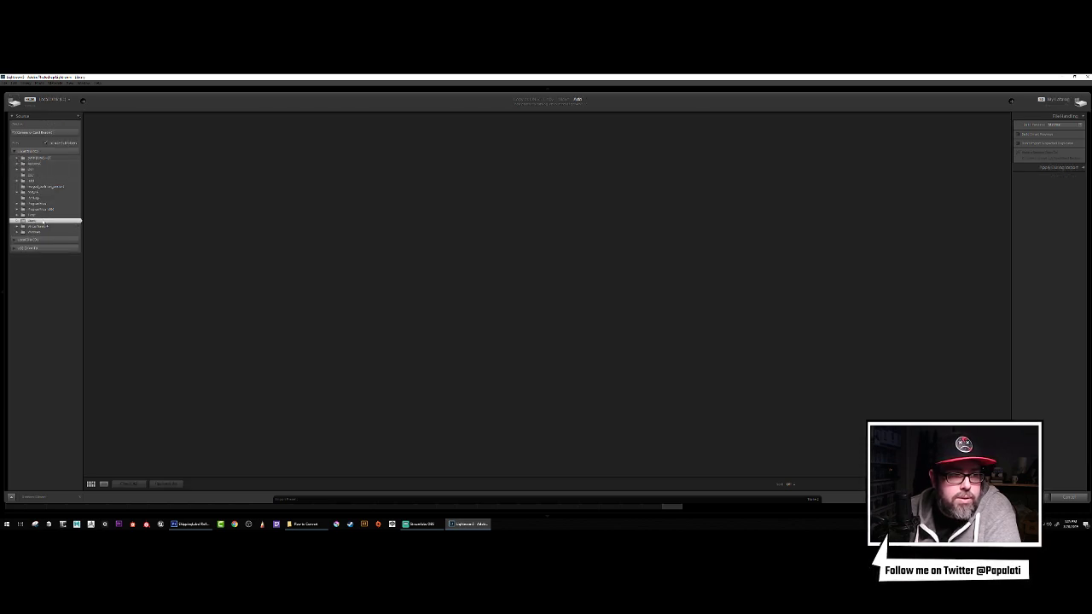
pyautogui.click(16, 223)
pyautogui.click(61, 227)
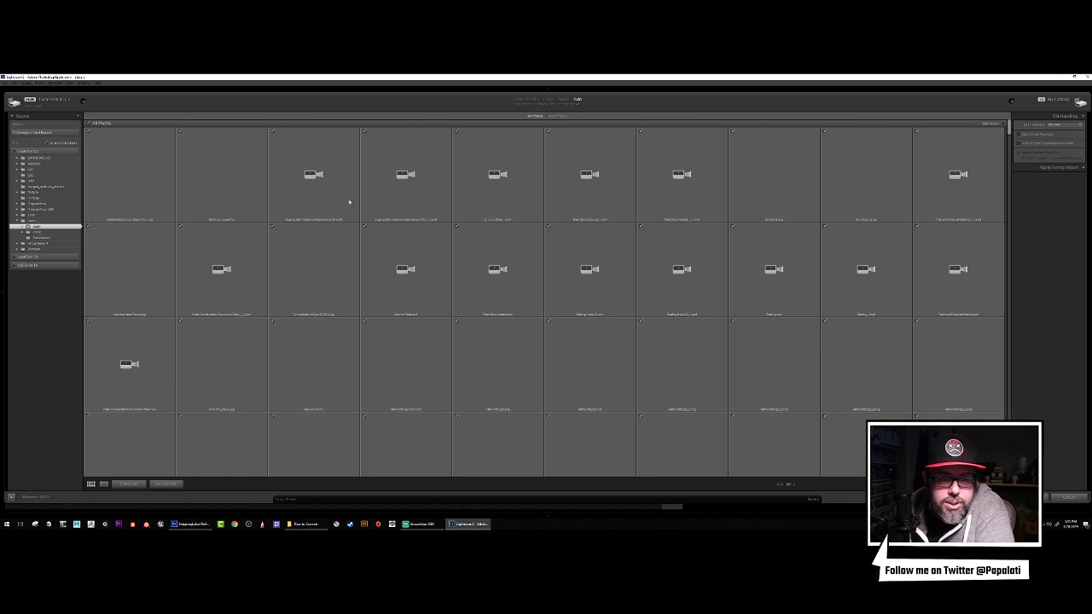
pyautogui.click(164, 484)
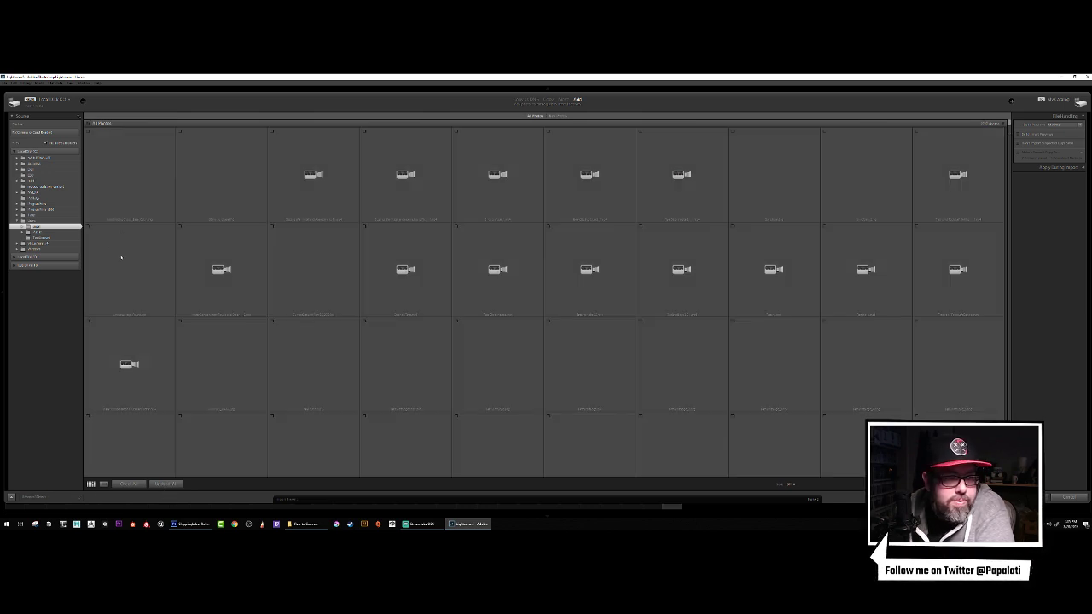
# Choose a different folder in the Source tree, then open a new Chrome tab.
pyautogui.doubleClick(47, 226)
pyautogui.click(46, 176)
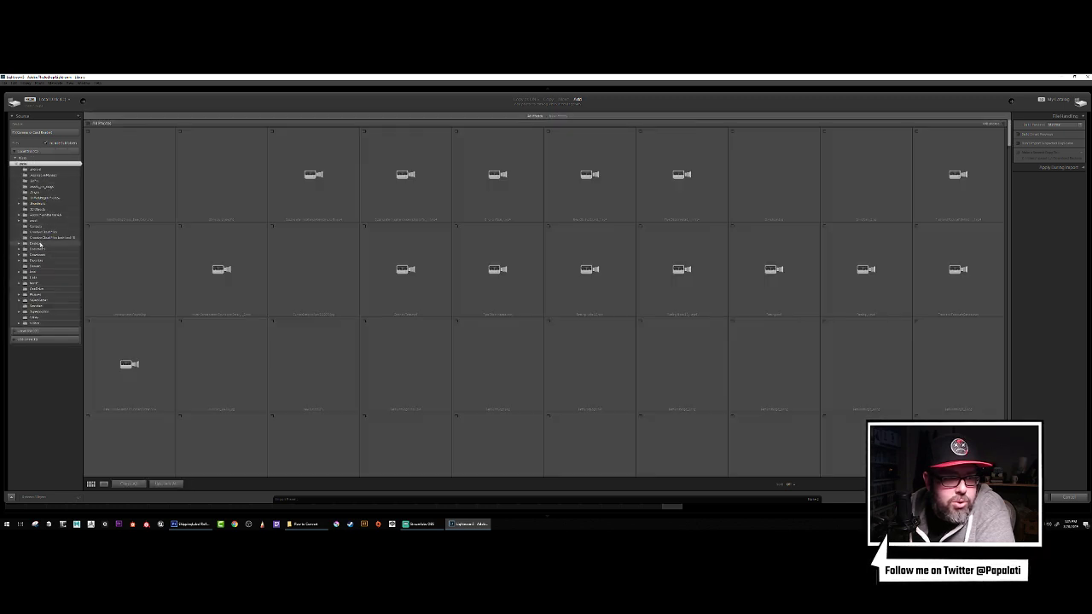
pyautogui.click(40, 245)
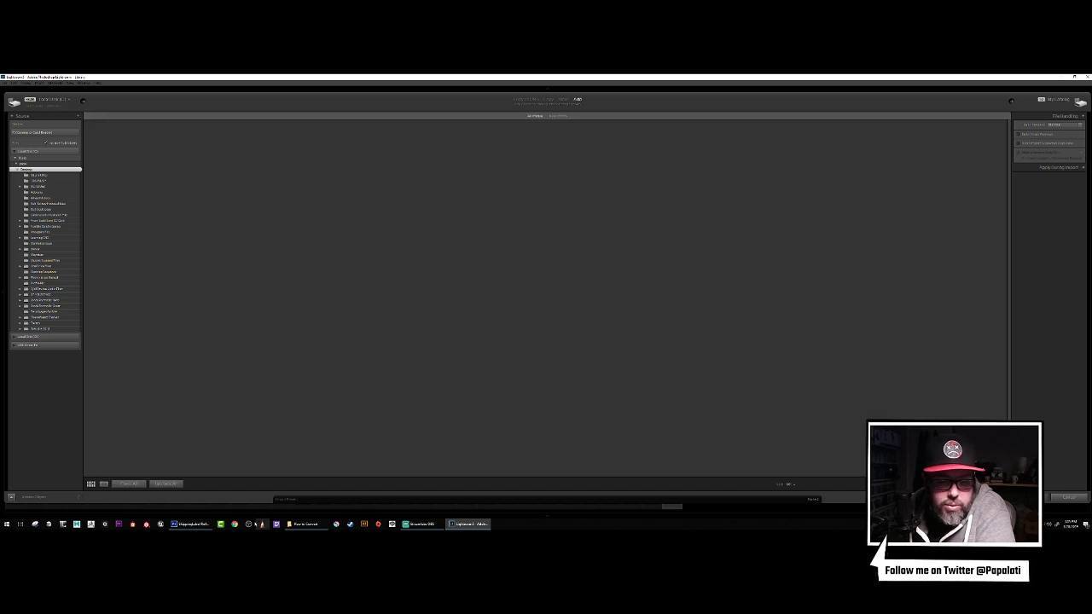
pyautogui.click(234, 524)
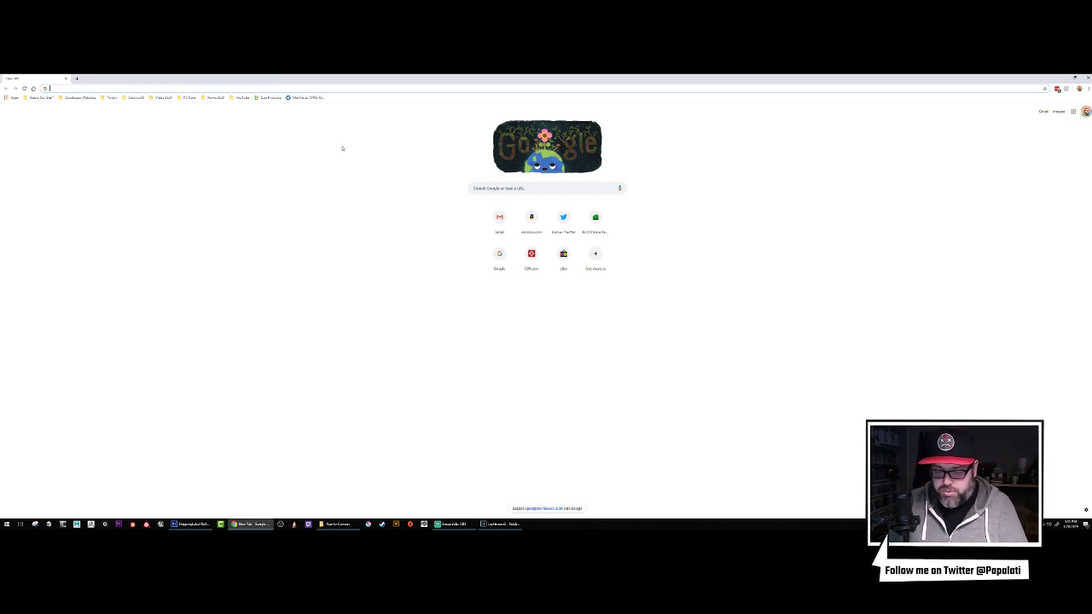
# Search Google for YouTube safe audio, then refine the query to 'youtube copyright safe music'.
pyautogui.write('youtube.com')
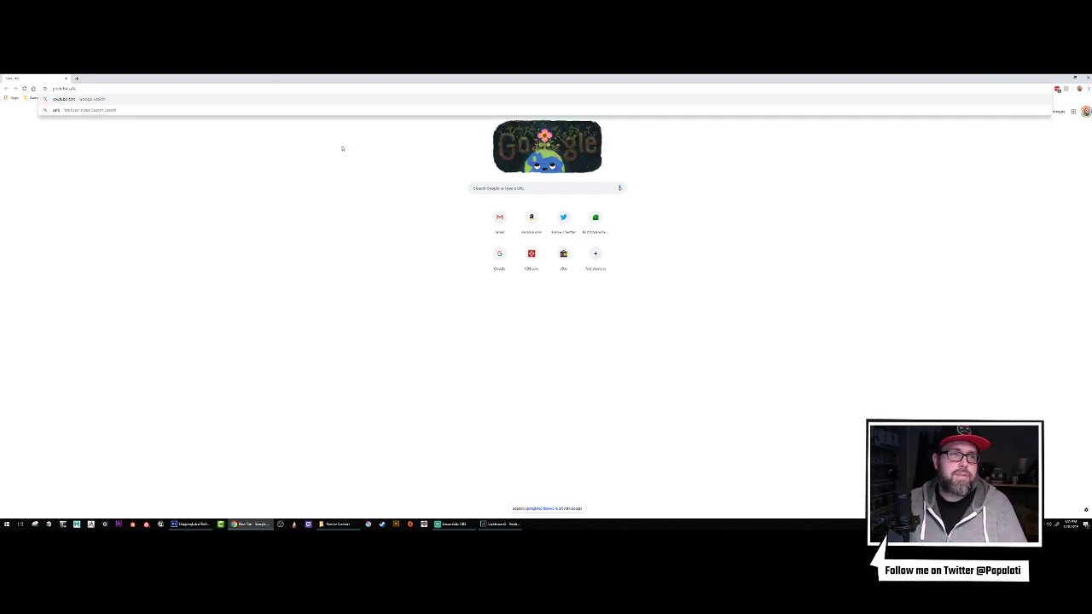
pyautogui.write(' audio')
pyautogui.press('Return')
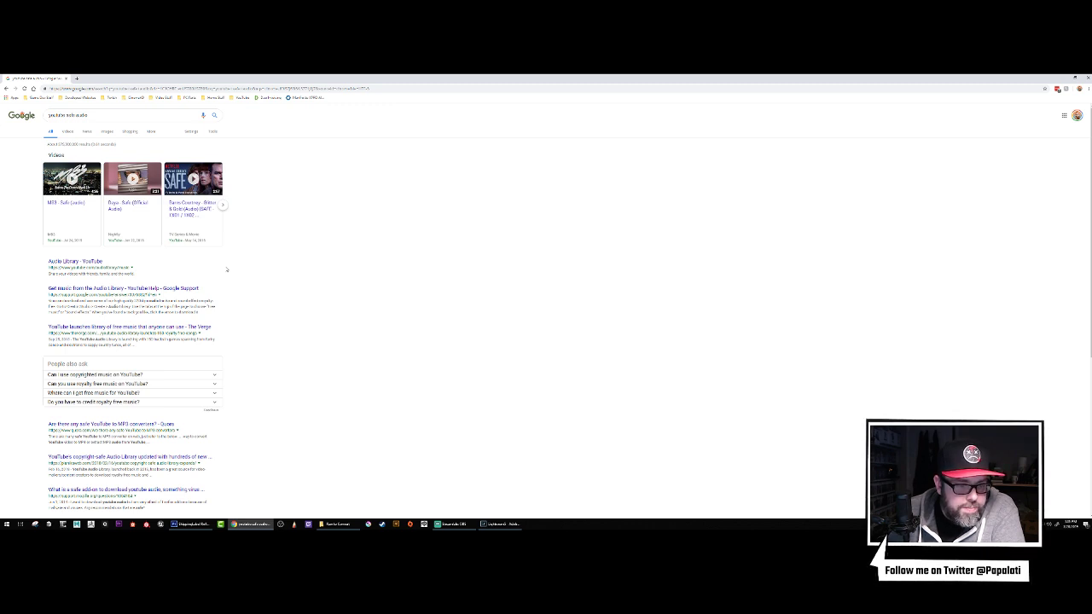
pyautogui.moveTo(67, 114); pyautogui.dragTo(175, 119)
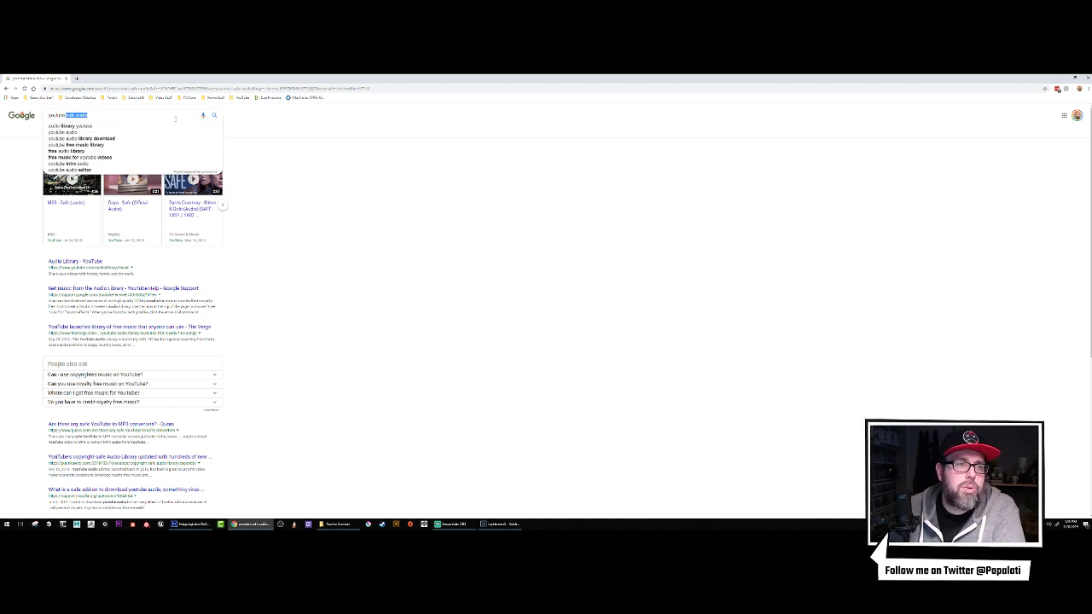
pyautogui.write('co')
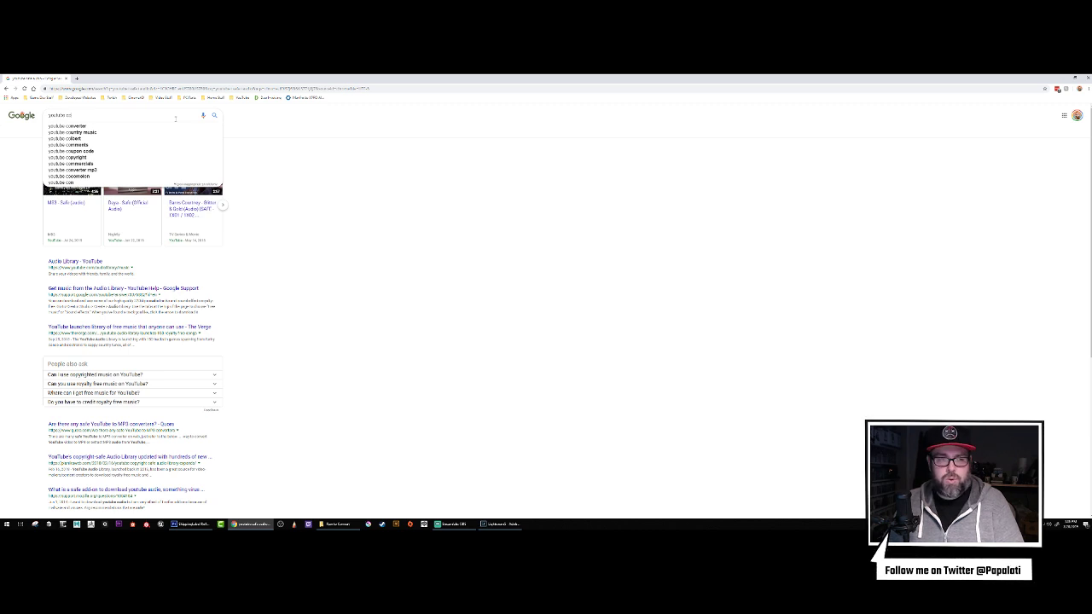
pyautogui.write('pyright safe')
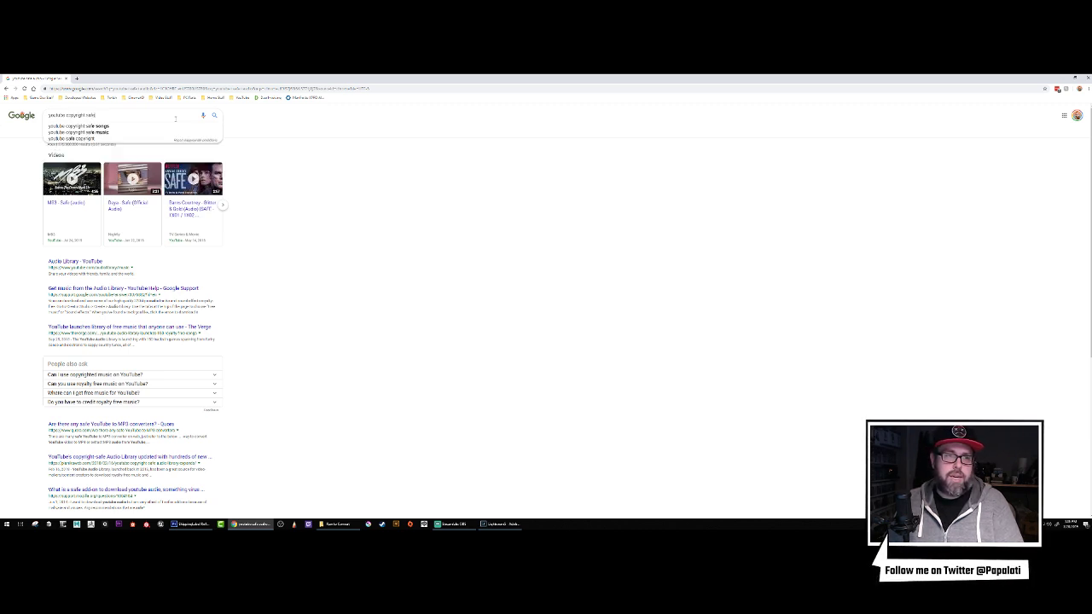
pyautogui.write(' music')
pyautogui.press('Return')
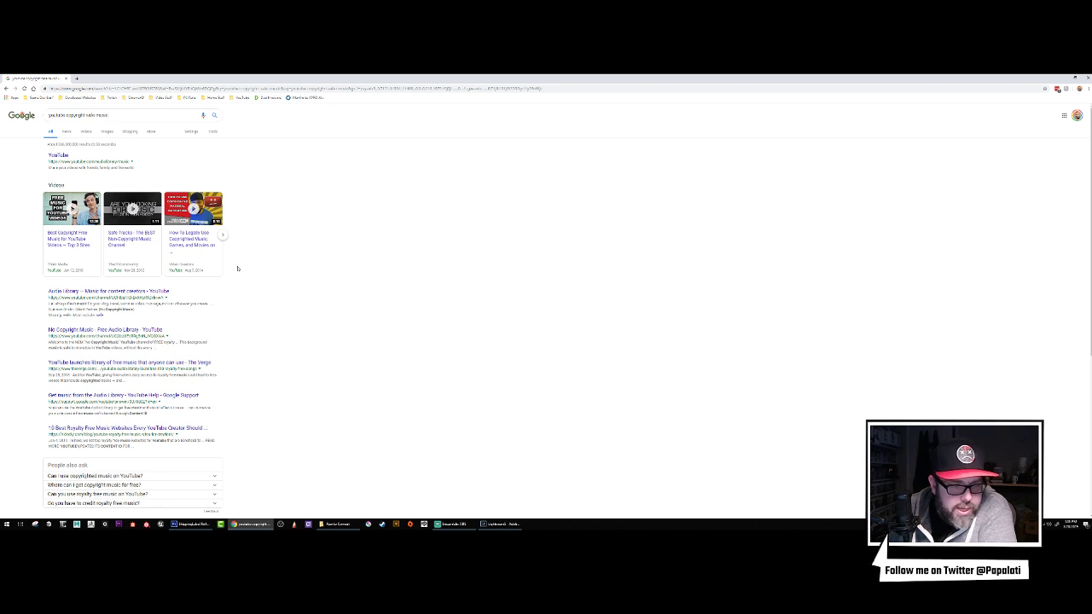
pyautogui.scroll(-2, 238, 269)
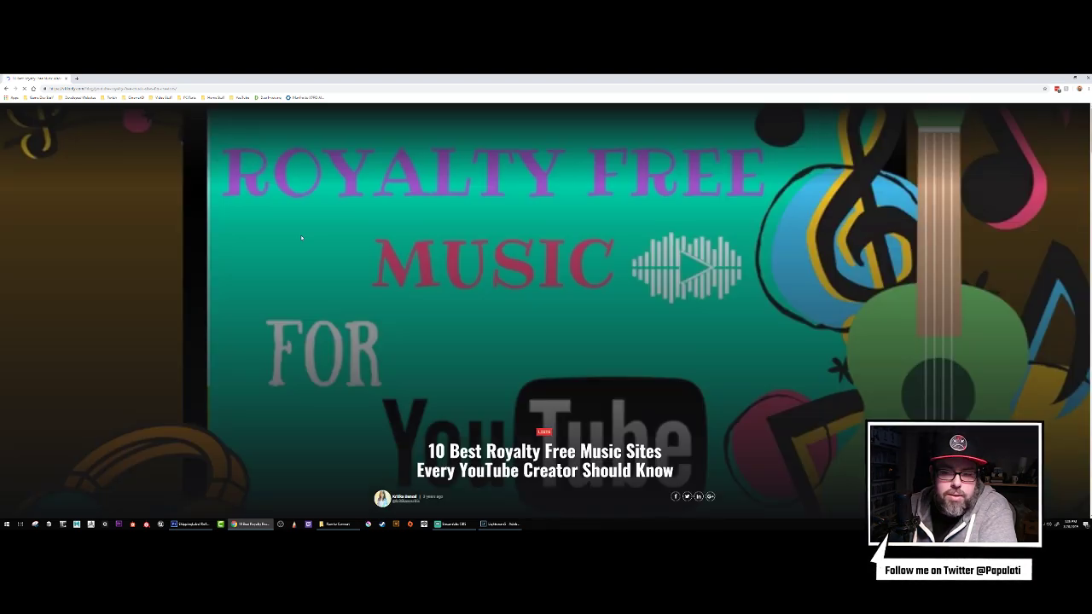
# Scroll the article and open its Epidemic Sound link in a new tab.
pyautogui.scroll(-3, 248, 278)
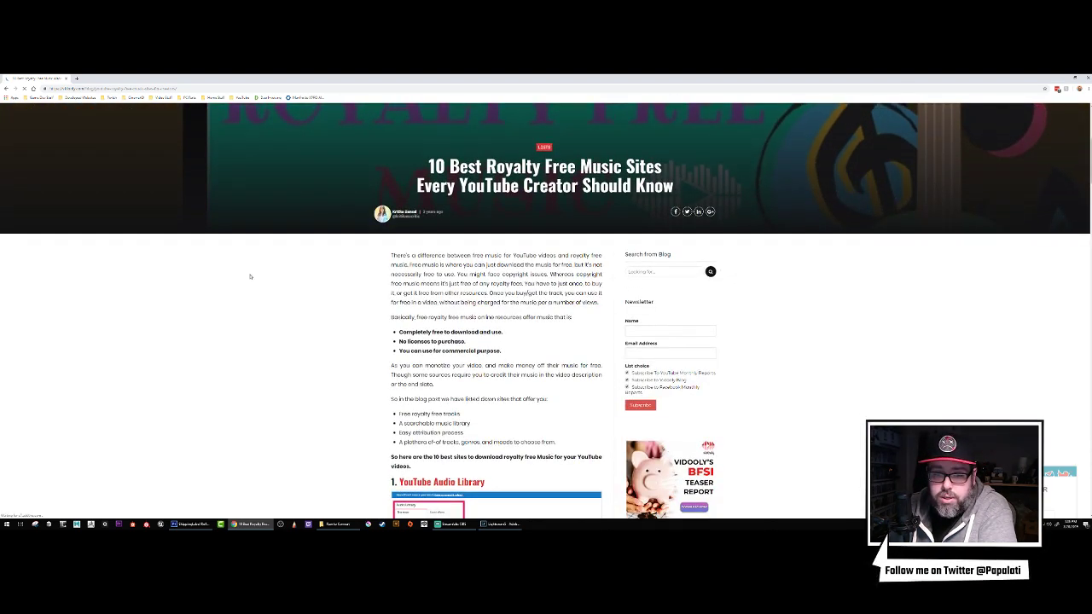
pyautogui.scroll(-2, 250, 276)
pyautogui.scroll(-2, 251, 276)
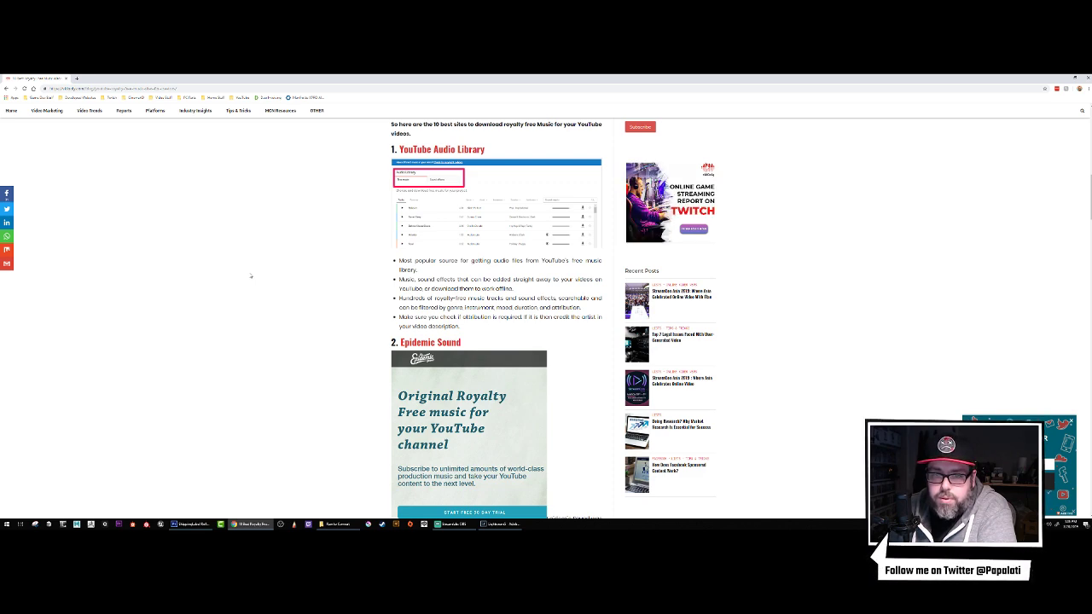
pyautogui.scroll(-2, 250, 276)
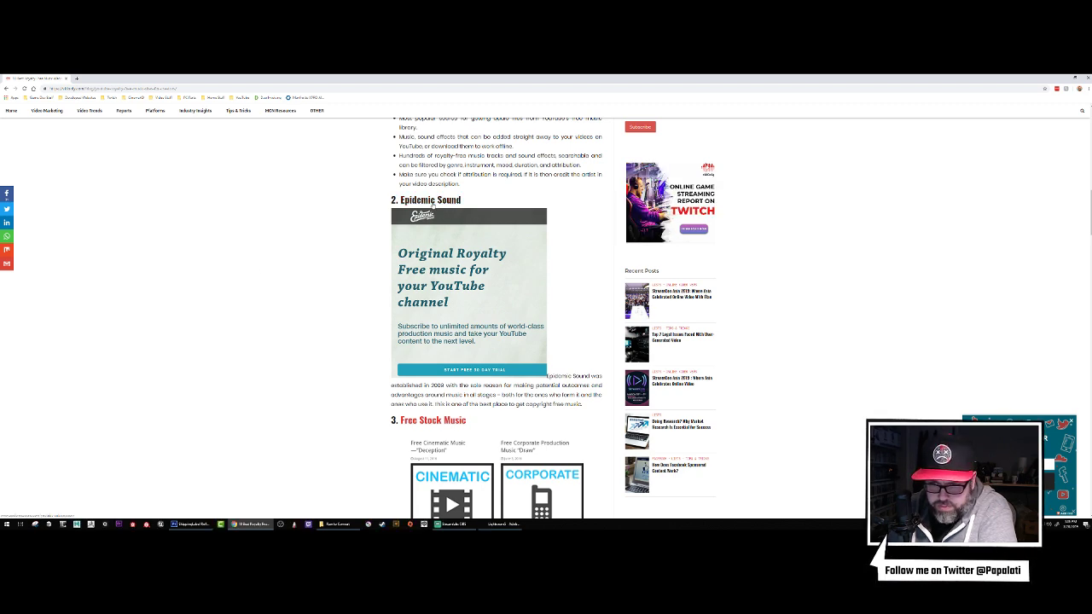
pyautogui.rightClick(434, 203)
pyautogui.click(461, 208)
# Scroll through the remaining sites listed, such as Machinima Sound, Amazon and Synkio.
pyautogui.scroll(-5, 300, 312)
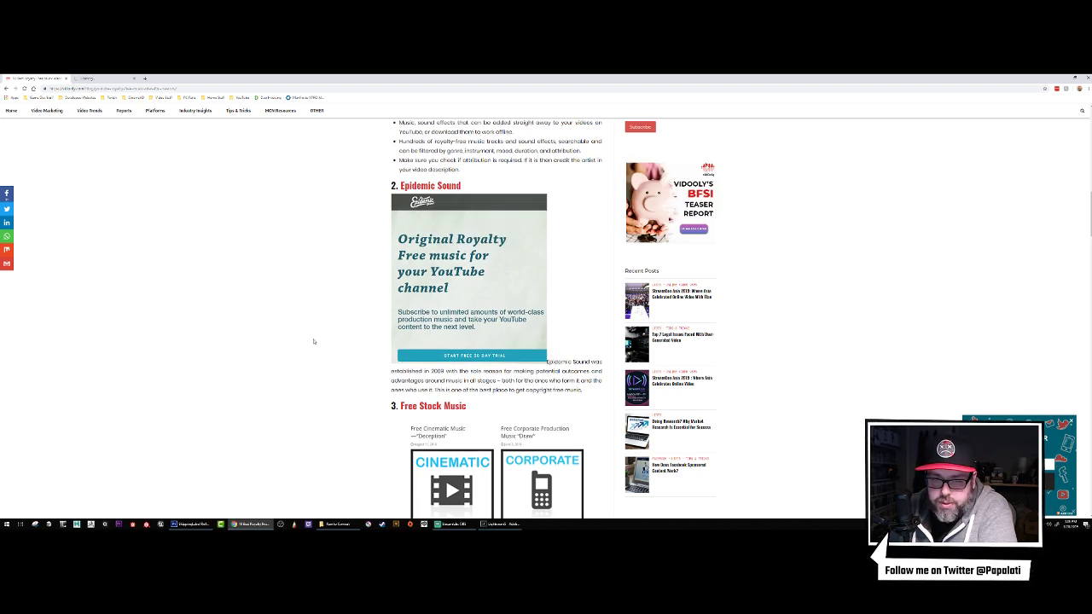
pyautogui.scroll(-2, 313, 341)
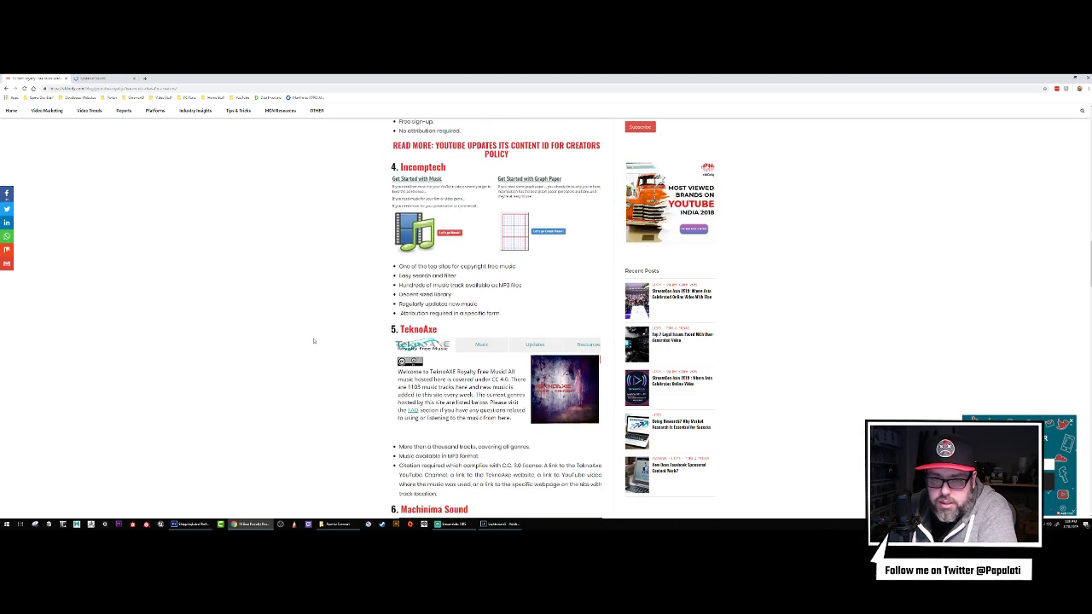
pyautogui.scroll(-2, 313, 341)
pyautogui.scroll(-1, 313, 341)
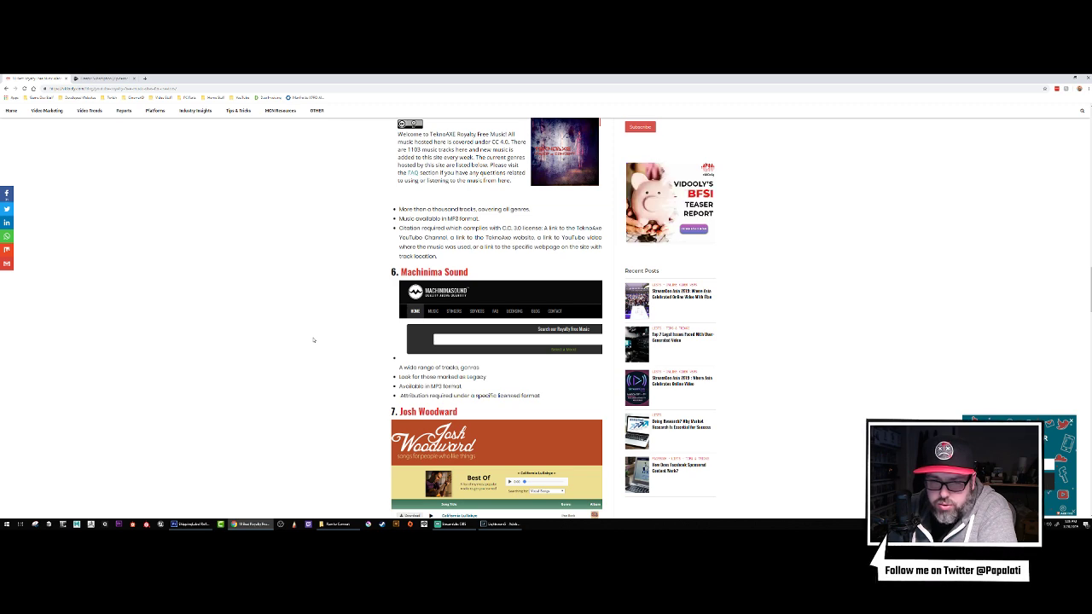
pyautogui.scroll(-7, 313, 339)
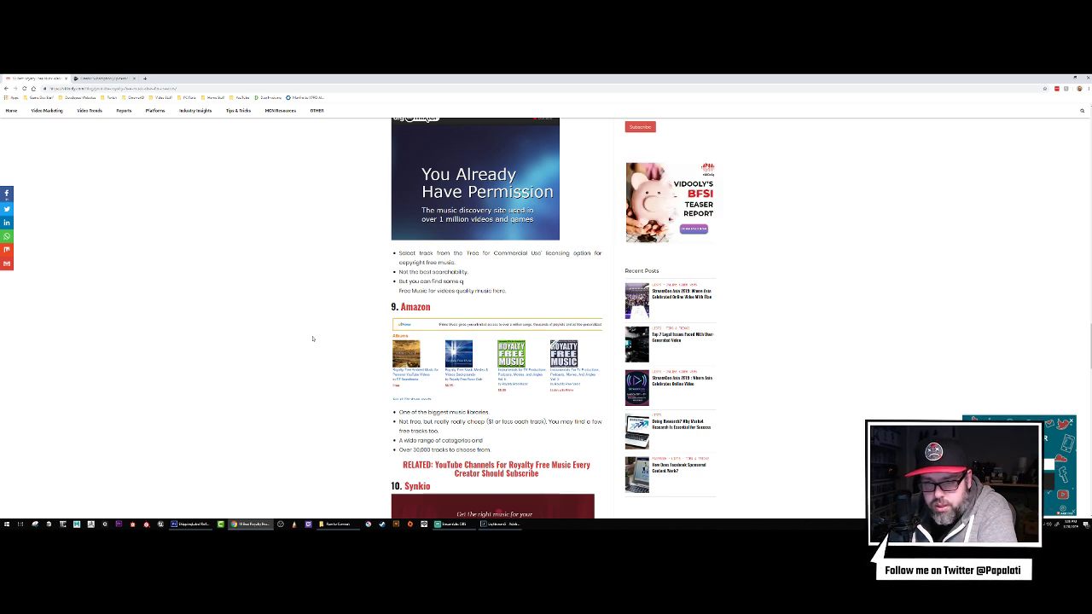
pyautogui.scroll(-5, 312, 339)
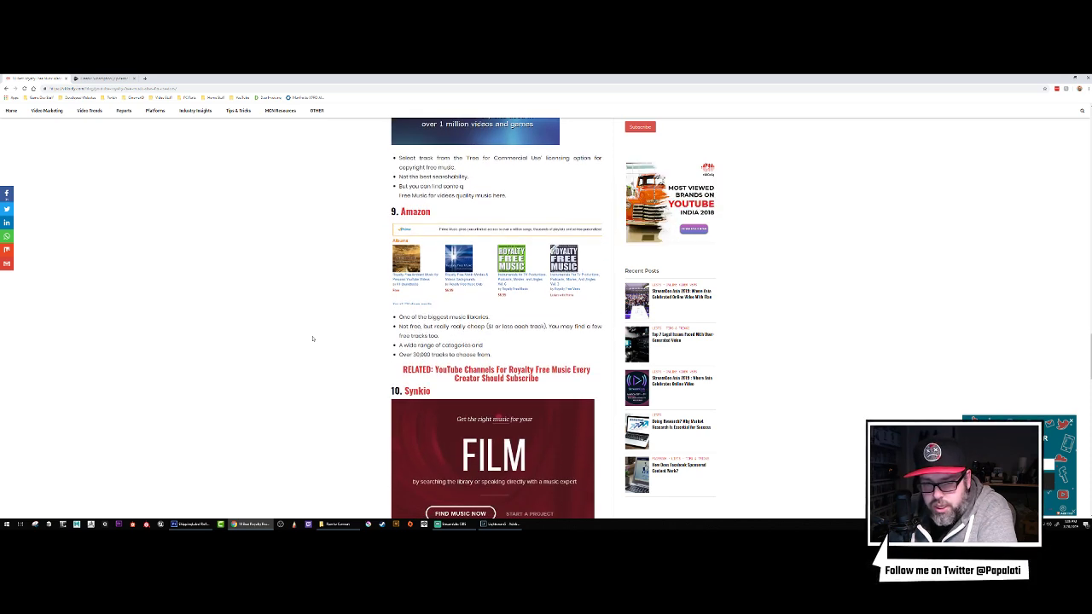
pyautogui.scroll(-3, 312, 338)
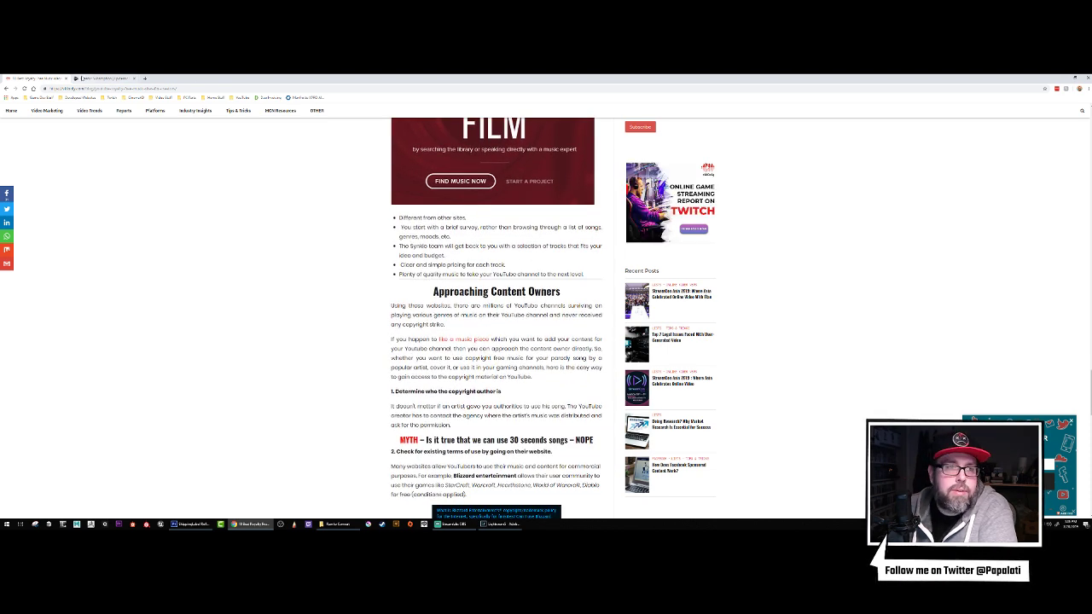
# Switch to the Epidemic Sound tab and skim its landing page.
pyautogui.click(102, 78)
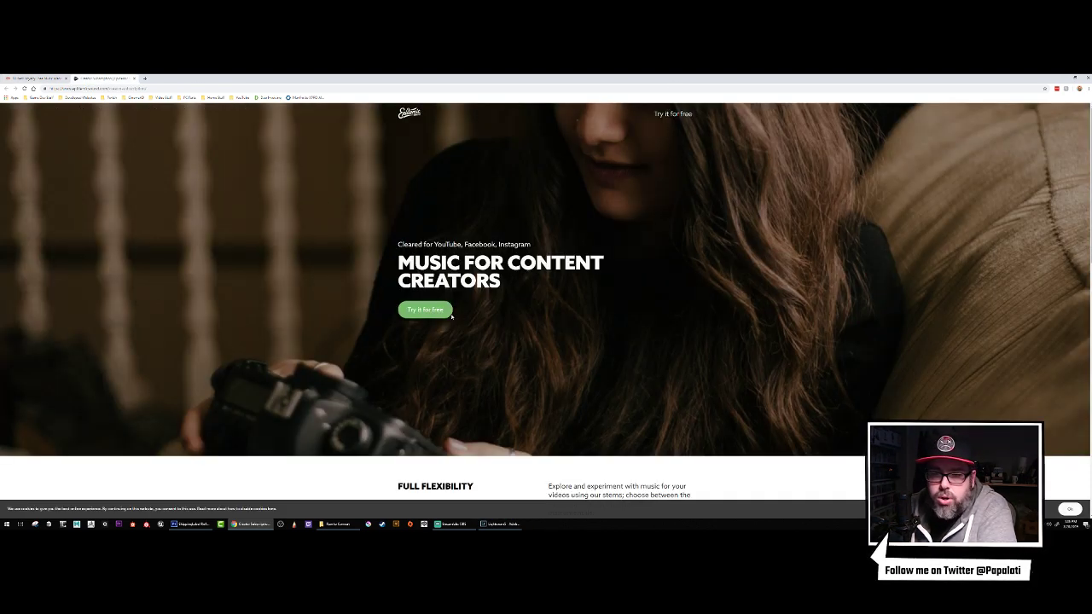
pyautogui.scroll(-3, 546, 297)
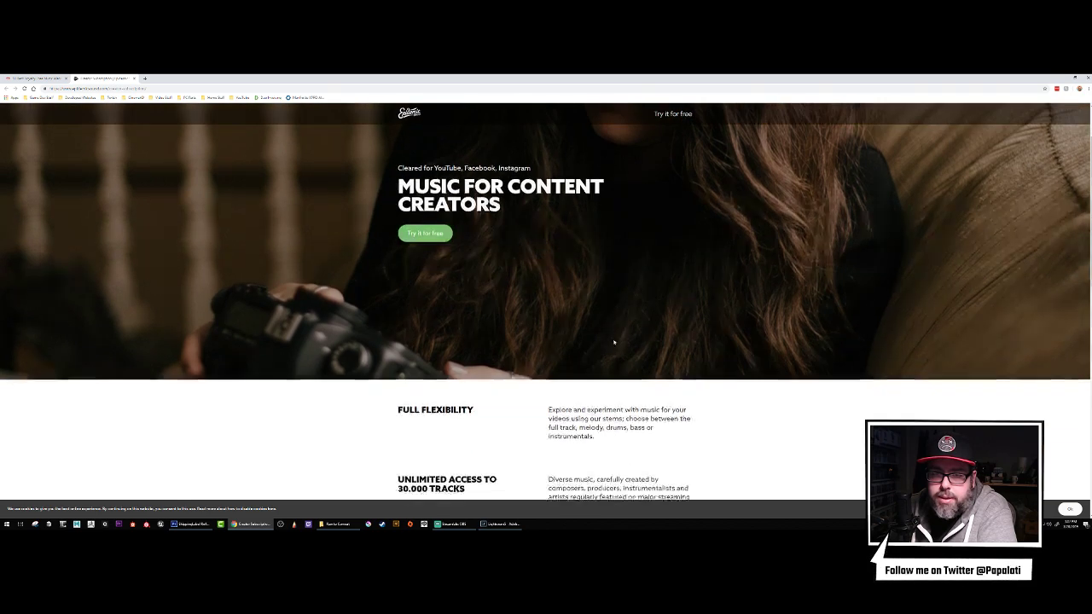
pyautogui.scroll(3, 615, 339)
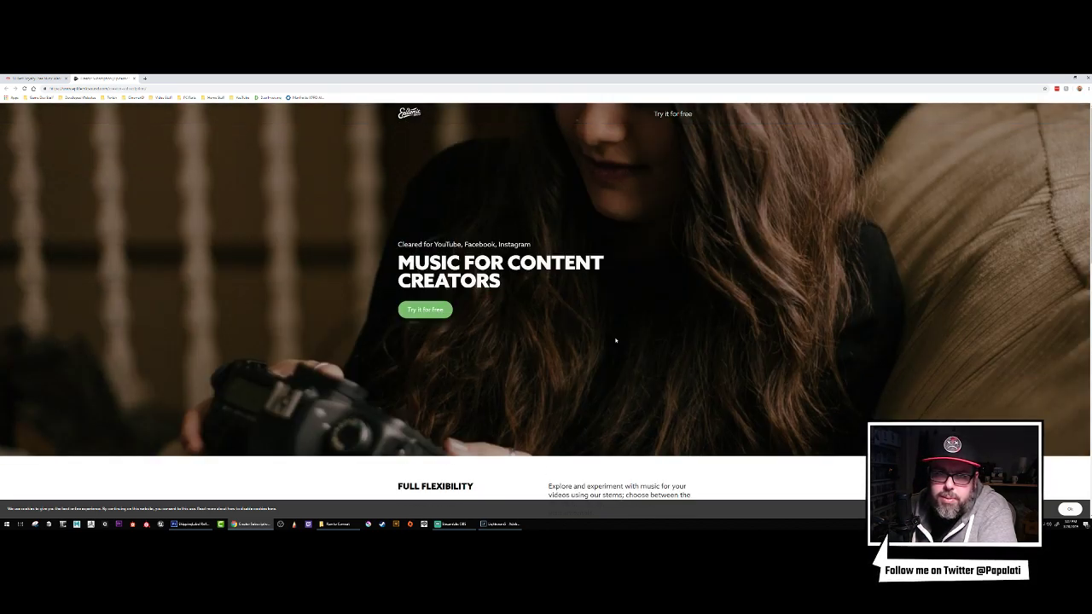
pyautogui.scroll(-4, 616, 339)
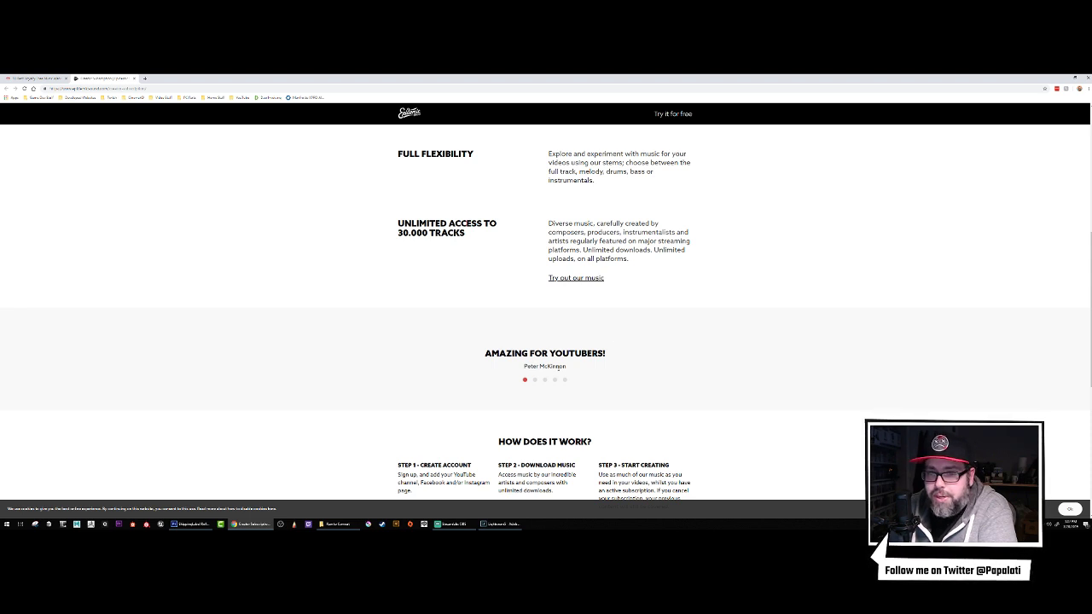
pyautogui.moveTo(571, 367); pyautogui.dragTo(521, 369)
pyautogui.click(665, 362)
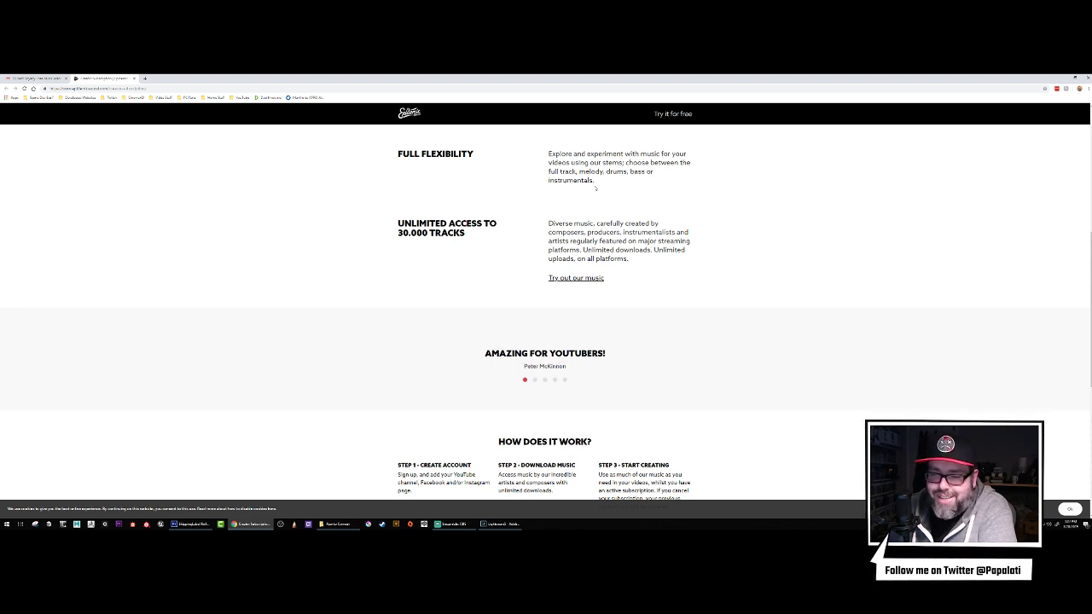
pyautogui.scroll(4, 631, 282)
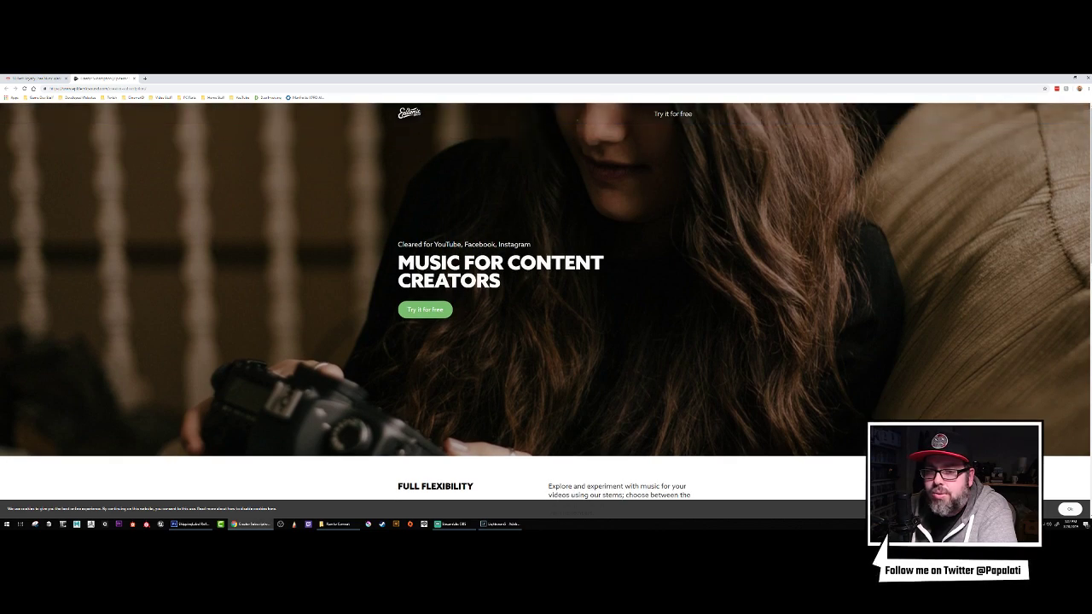
# Jump to the Creator subscription section, from $15/month, and highlight its benefits list.
pyautogui.click(440, 312)
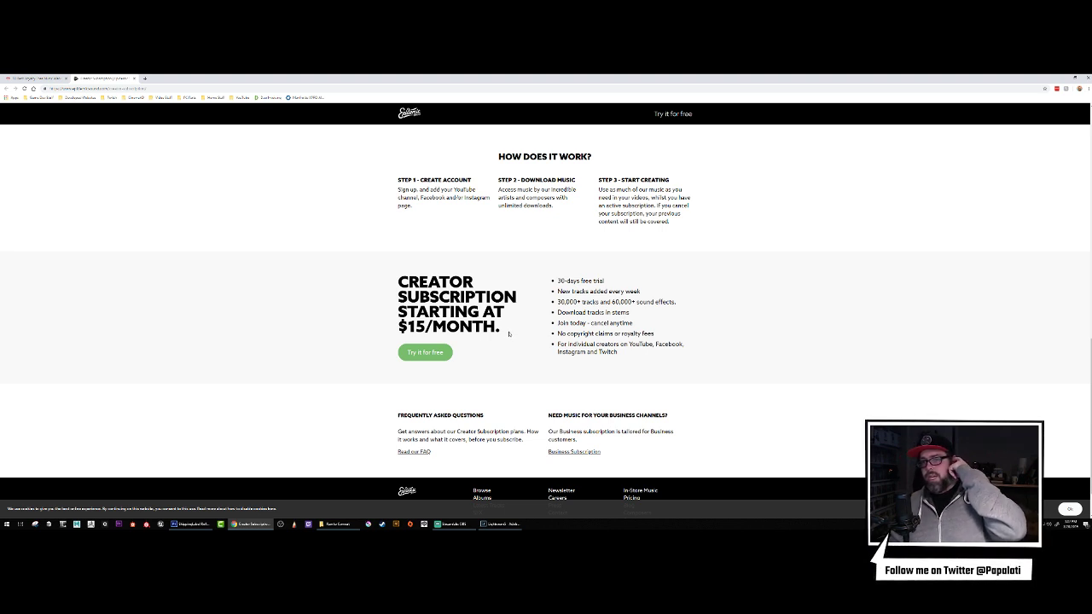
pyautogui.moveTo(618, 353); pyautogui.dragTo(551, 283)
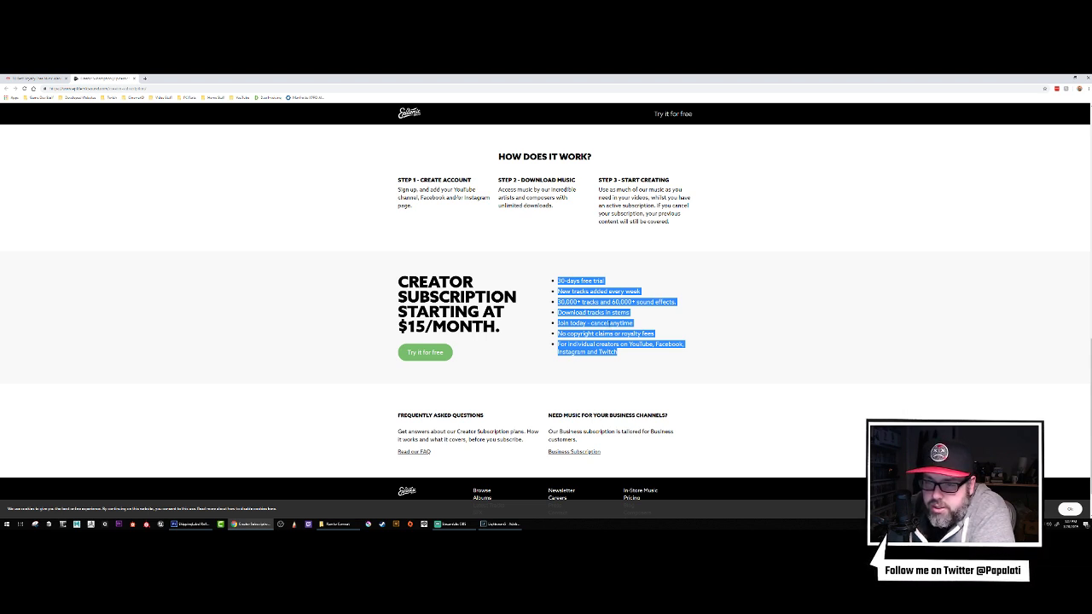
pyautogui.click(657, 342)
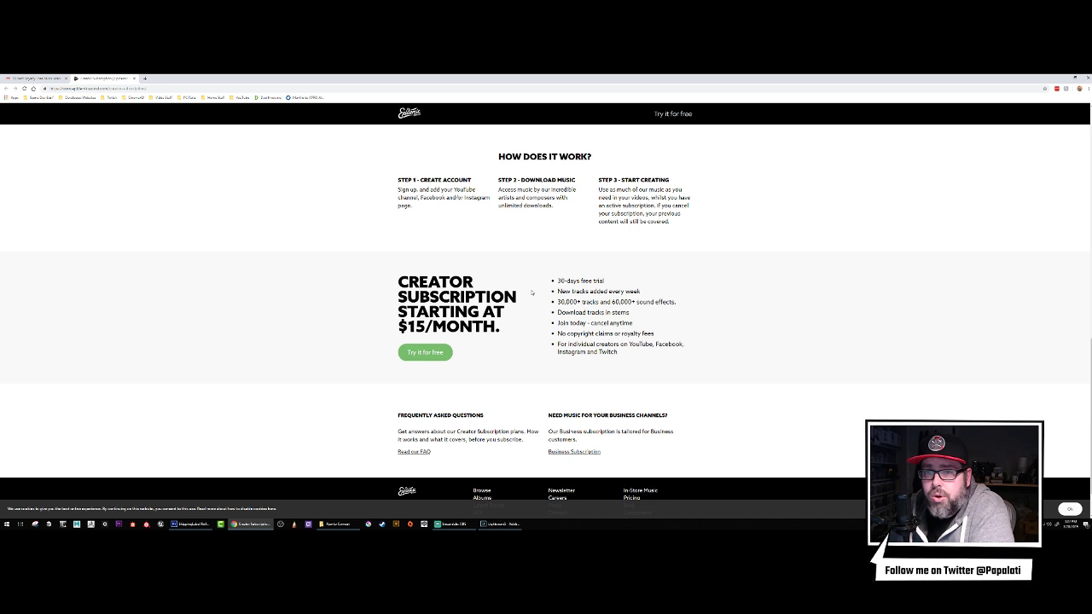
# Start the Try it for free sign-up and move the sign-up page into its own window.
pyautogui.click(689, 118)
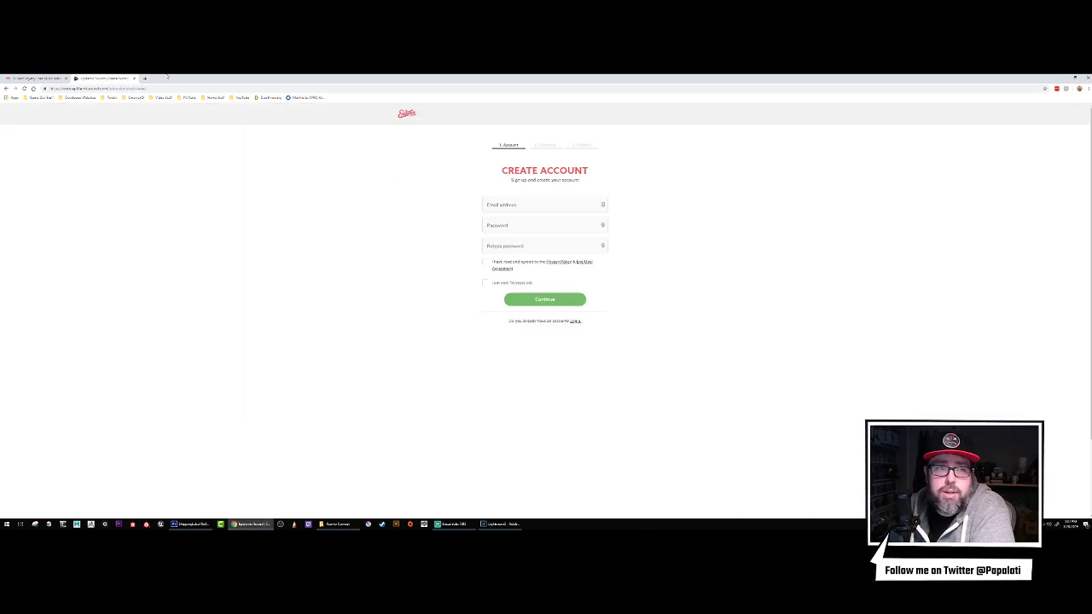
pyautogui.moveTo(115, 77); pyautogui.dragTo(0, 183)
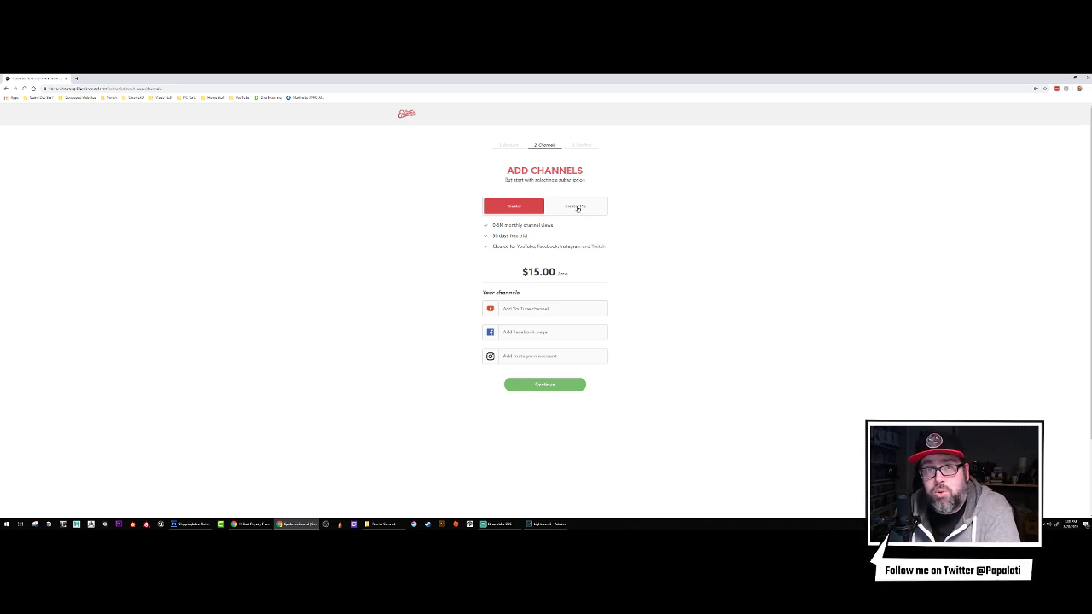
# Compare the $150.00 Creator Pro and $15.00 Creator plans, settling on Creator.
pyautogui.click(577, 208)
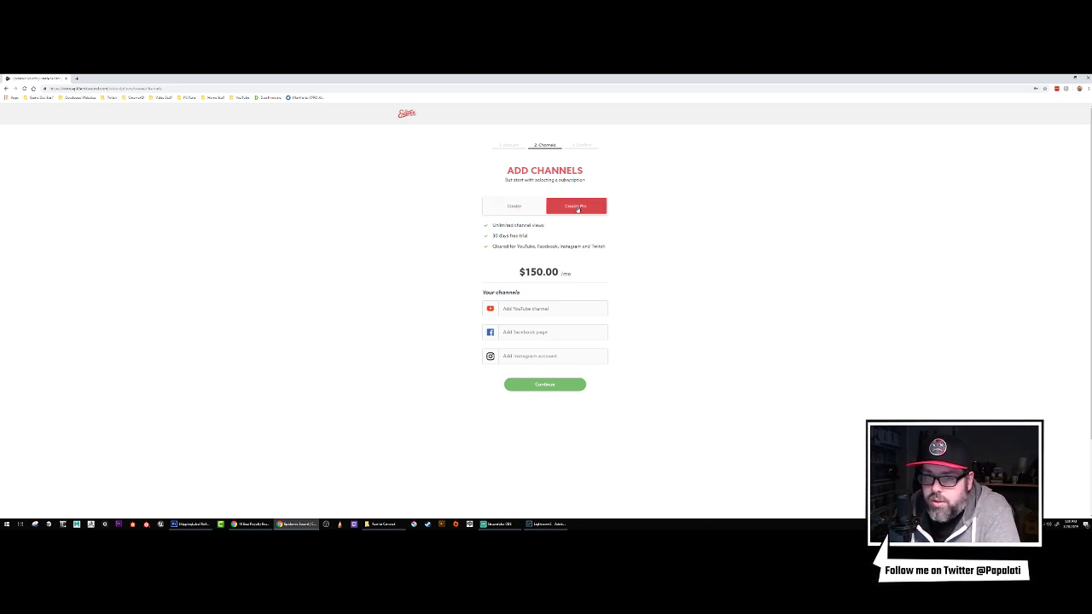
pyautogui.click(579, 209)
pyautogui.click(578, 209)
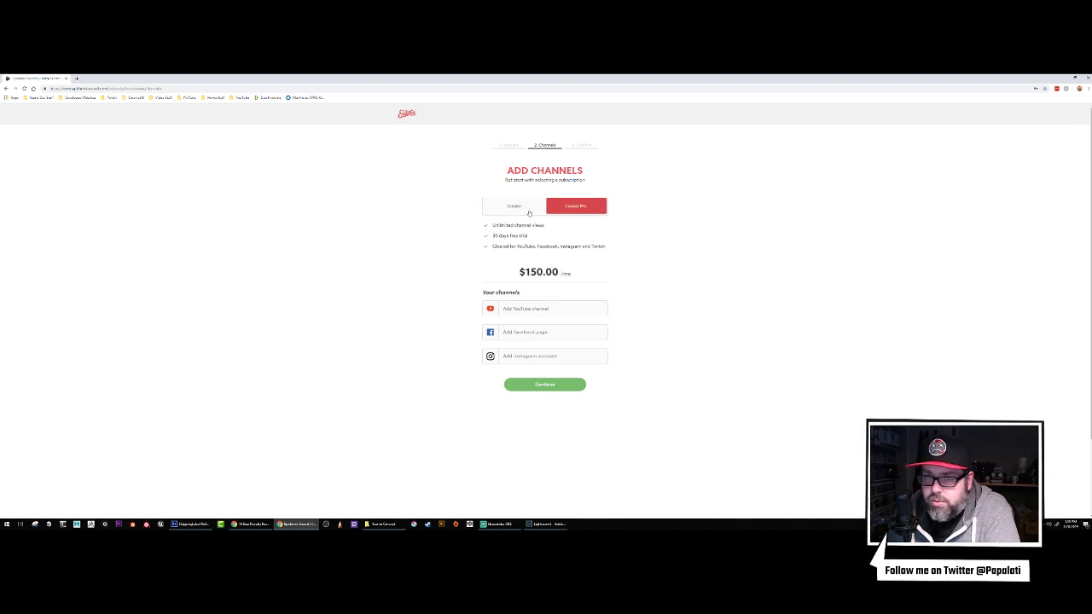
pyautogui.click(529, 210)
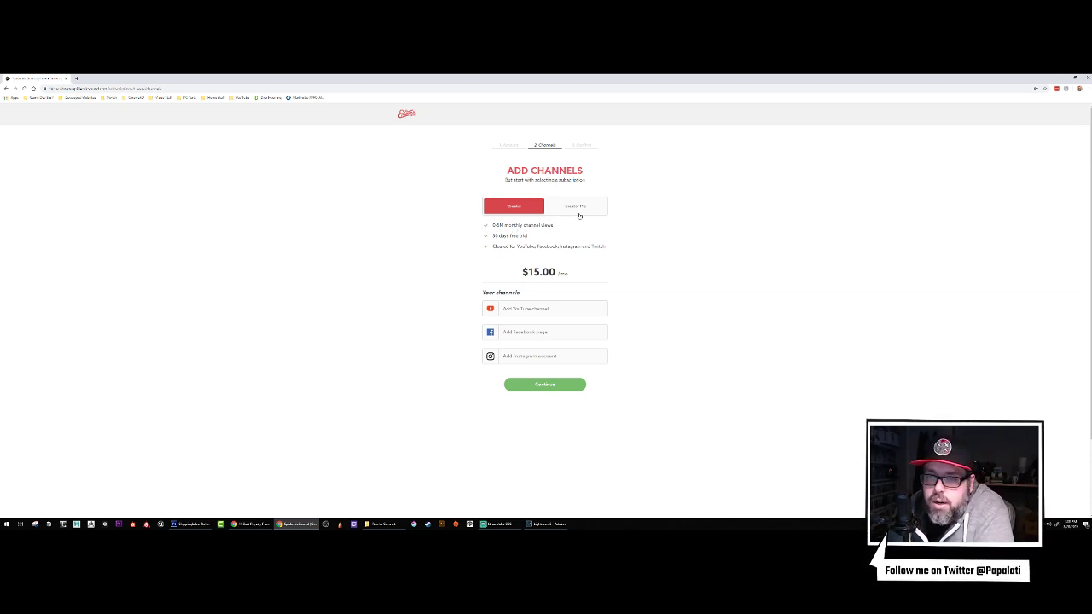
pyautogui.click(579, 215)
pyautogui.click(538, 212)
pyautogui.click(538, 211)
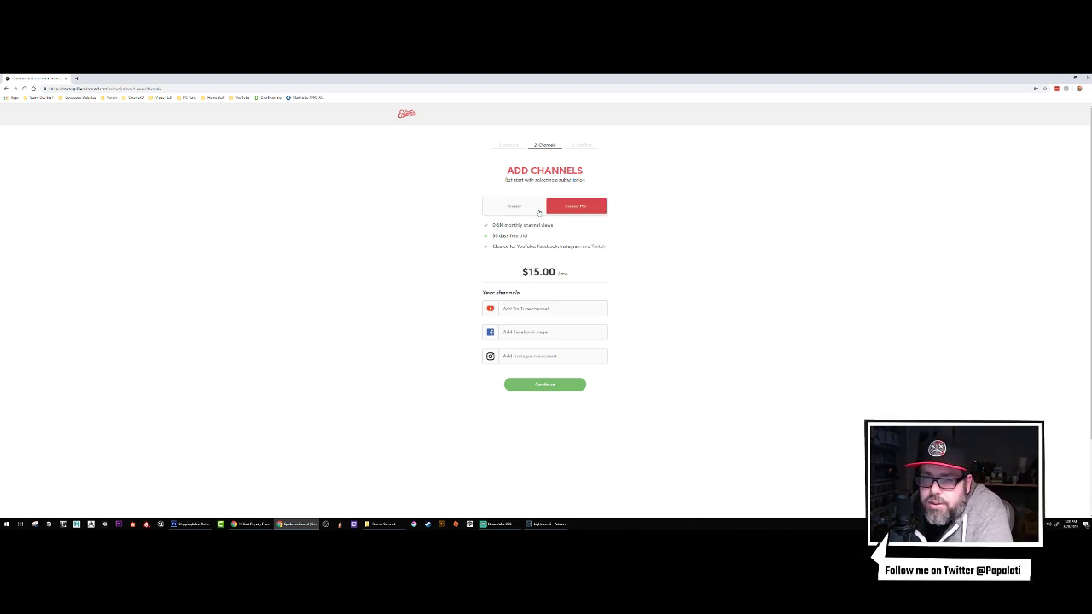
pyautogui.click(538, 211)
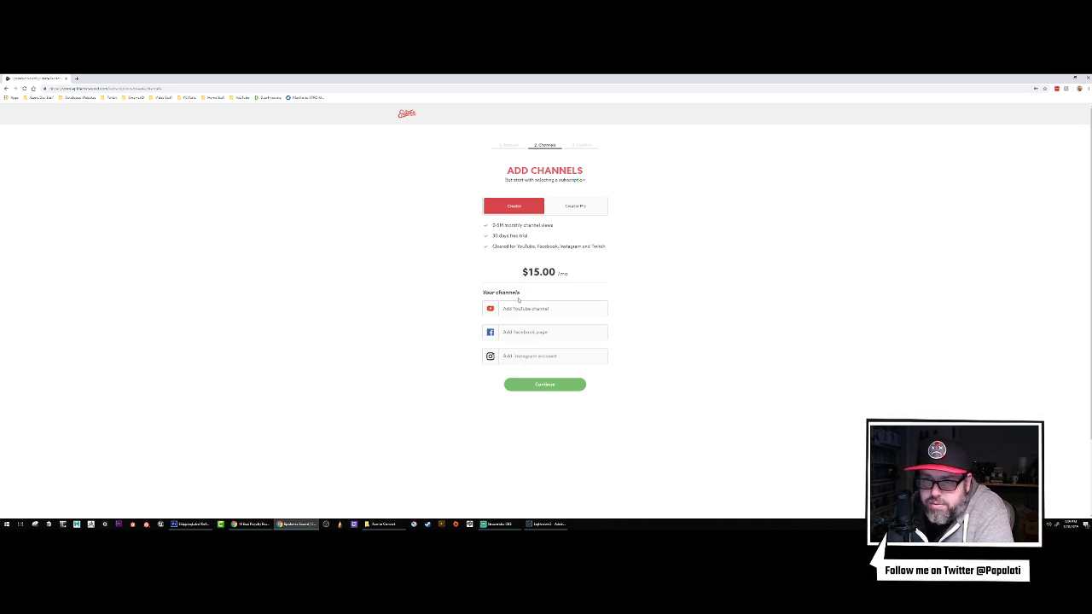
# After the channel-required warning, search for the YouTube channel by name and select the match.
pyautogui.click(548, 385)
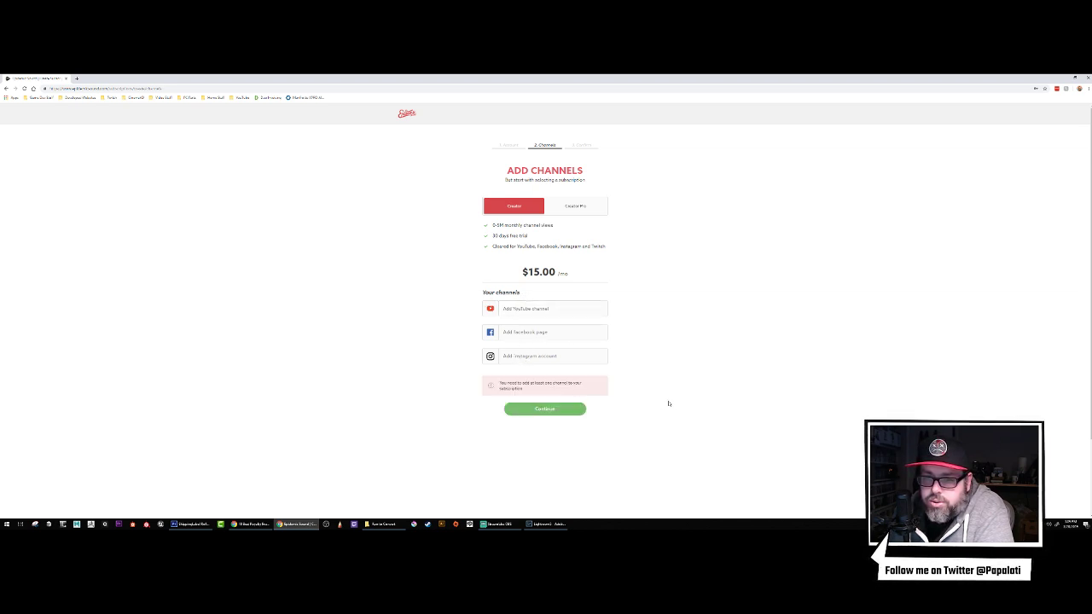
pyautogui.click(508, 309)
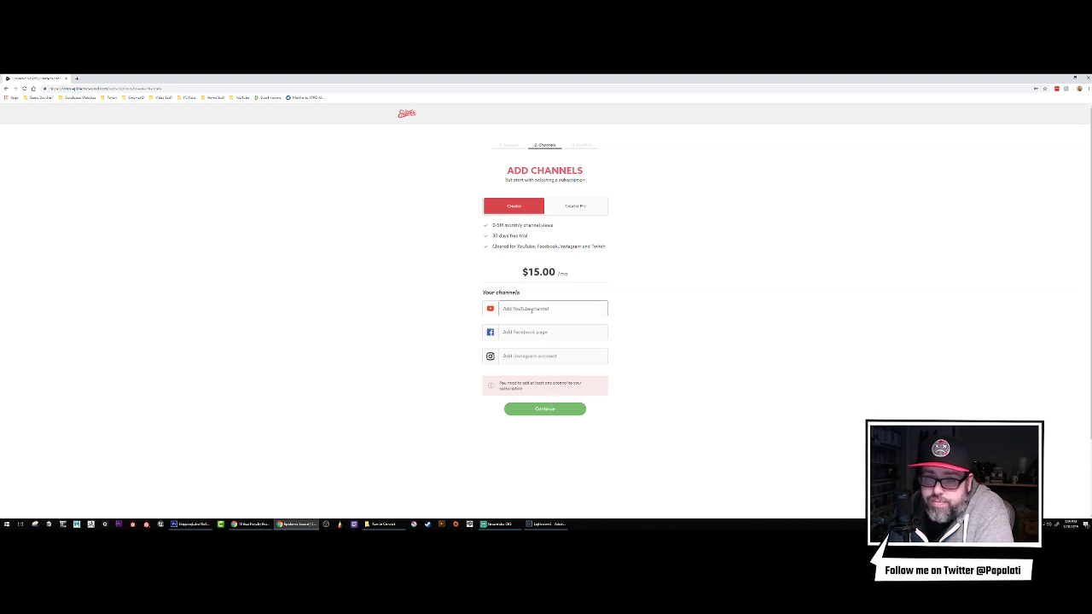
pyautogui.write('papalatistudios')
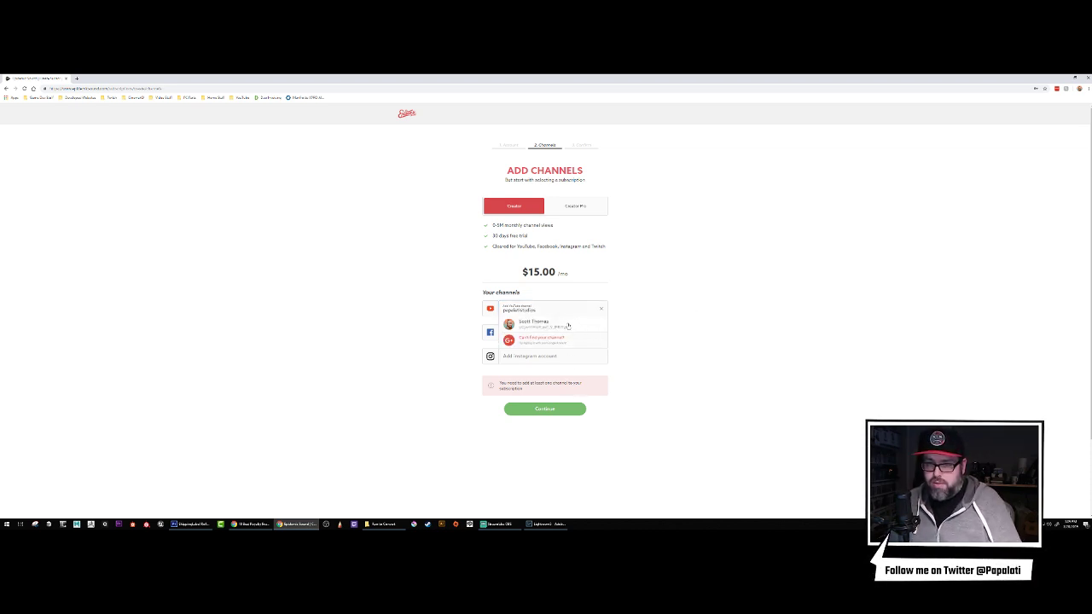
pyautogui.click(570, 325)
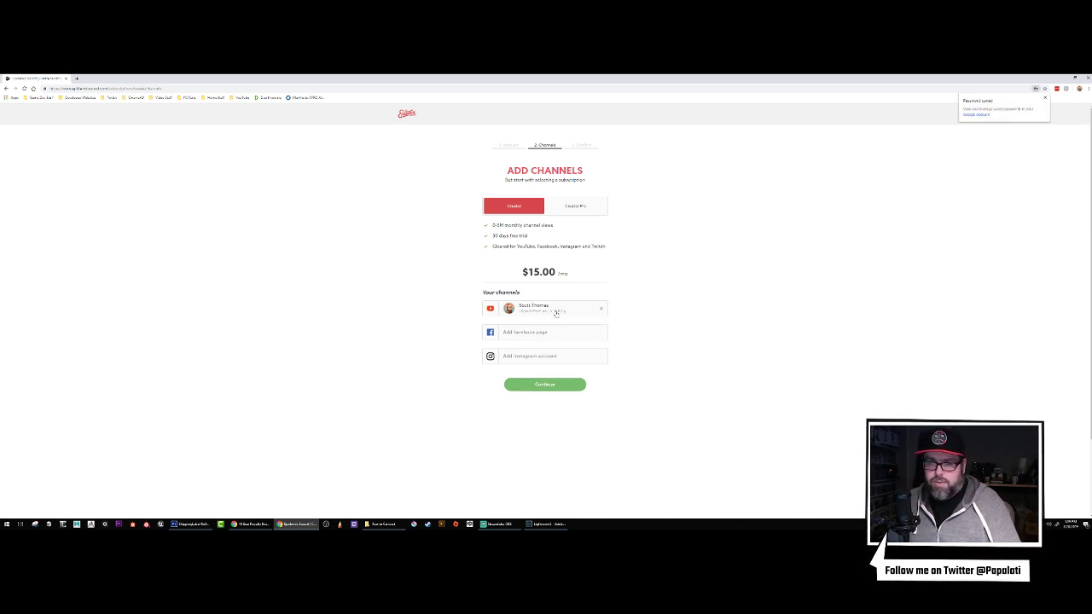
# Pay for the Creator plan with PayPal, then maximize the browser showing All done!
pyautogui.click(543, 385)
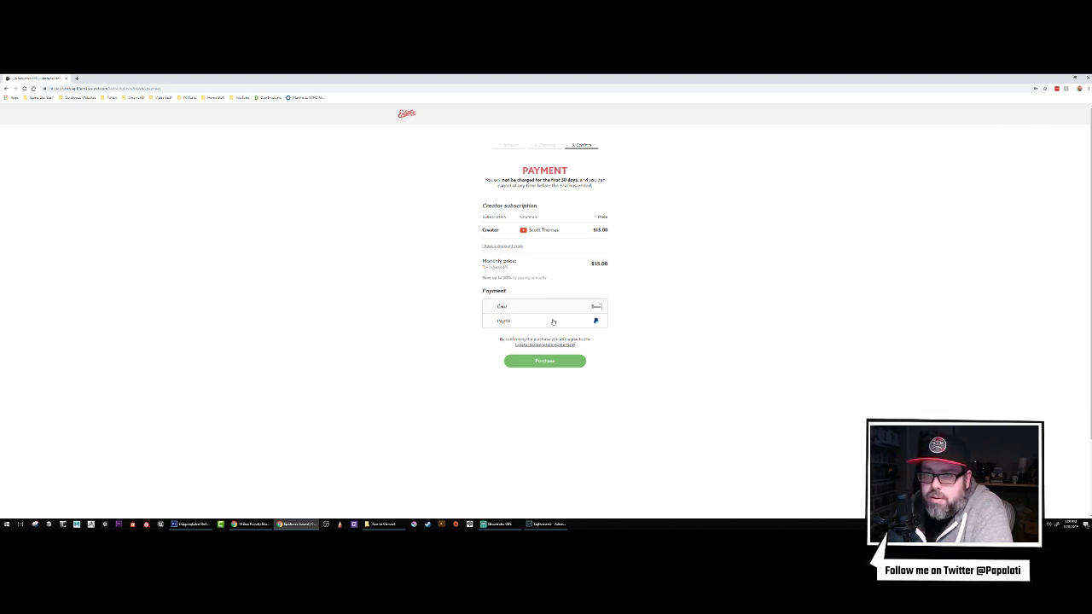
pyautogui.click(553, 322)
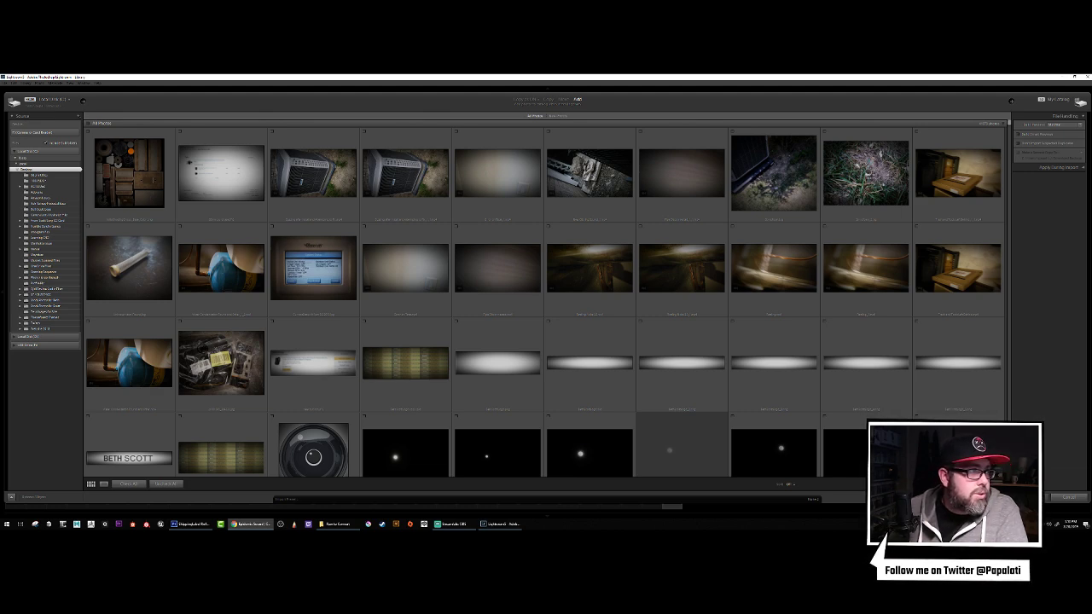
pyautogui.click(250, 524)
pyautogui.moveTo(401, 219); pyautogui.dragTo(492, 194)
pyautogui.doubleClick(492, 196)
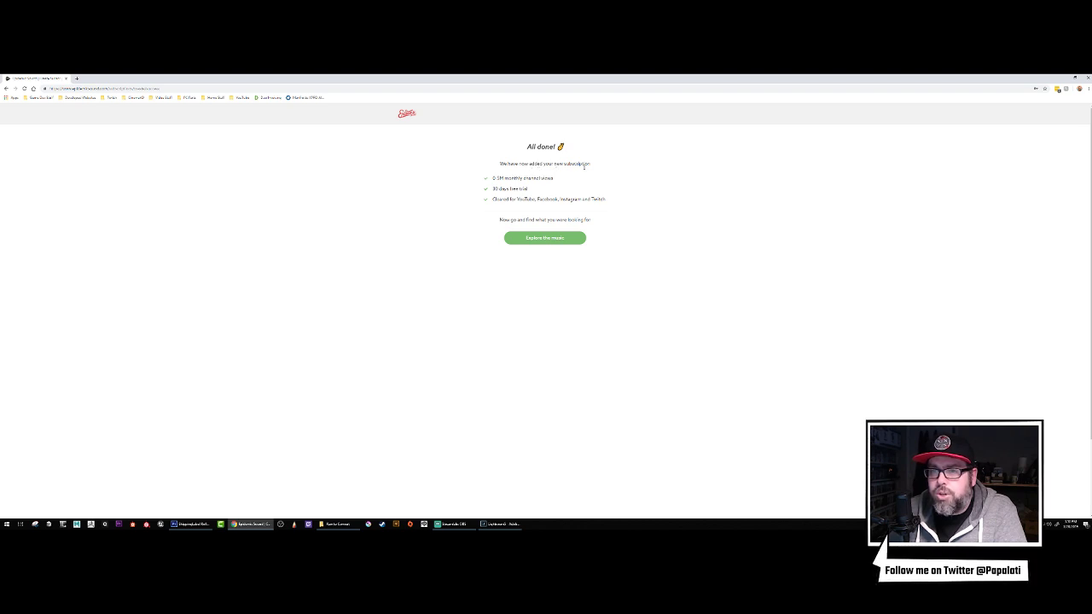
# Explore the music catalogue and open the Creators pick under Our picks. Your choice.
pyautogui.doubleClick(499, 177)
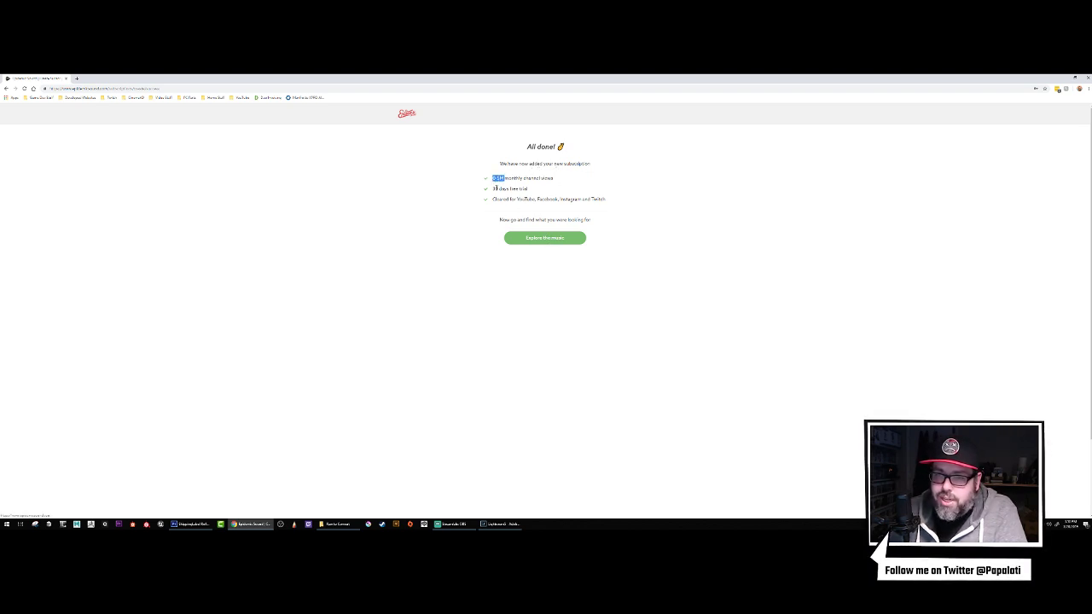
pyautogui.click(559, 241)
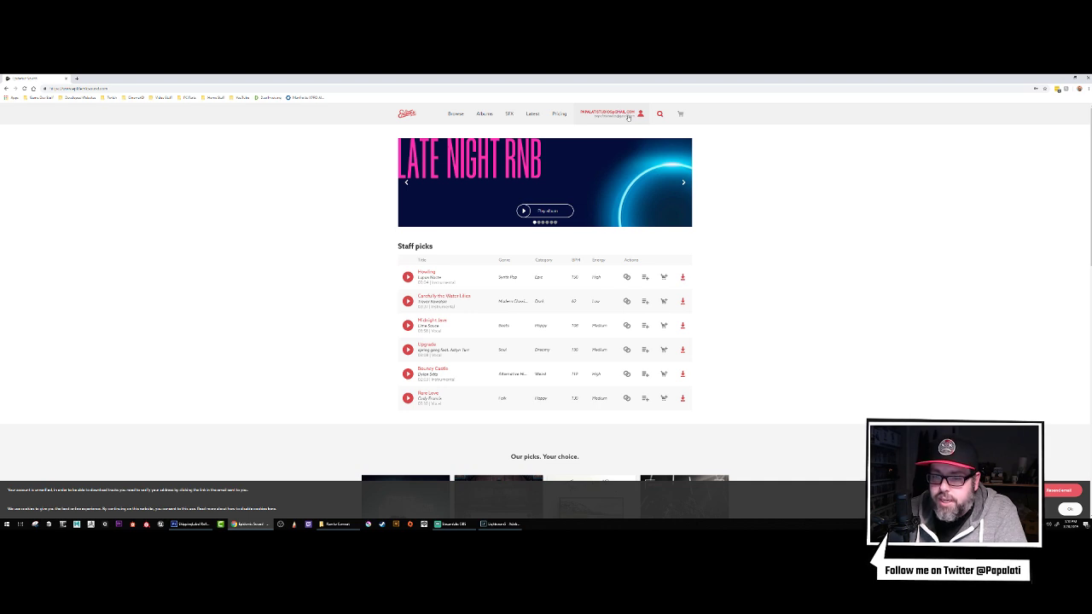
pyautogui.scroll(-3, 323, 308)
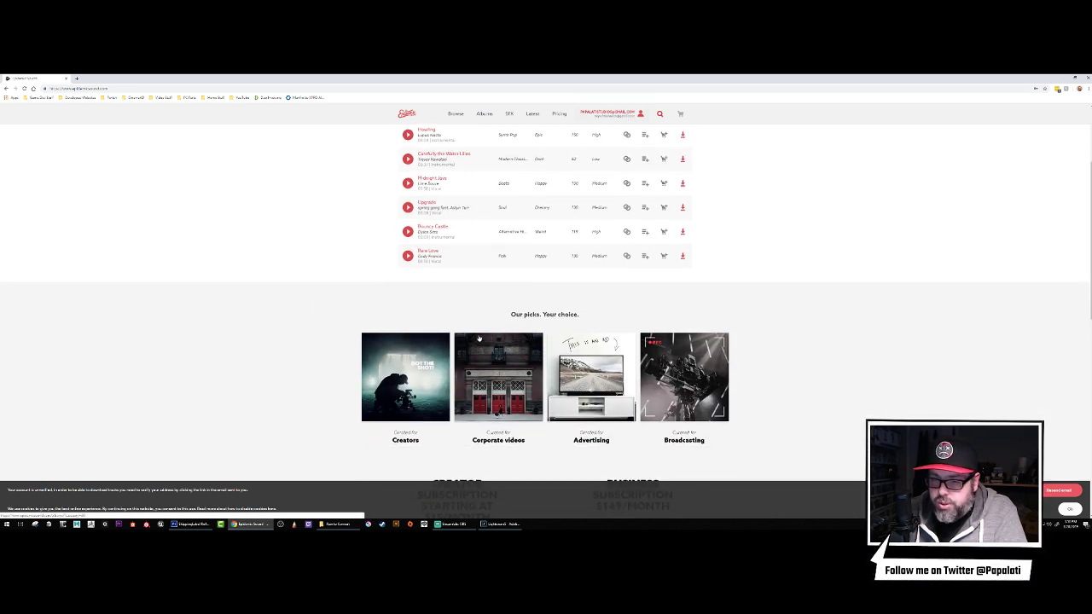
pyautogui.scroll(-2, 476, 343)
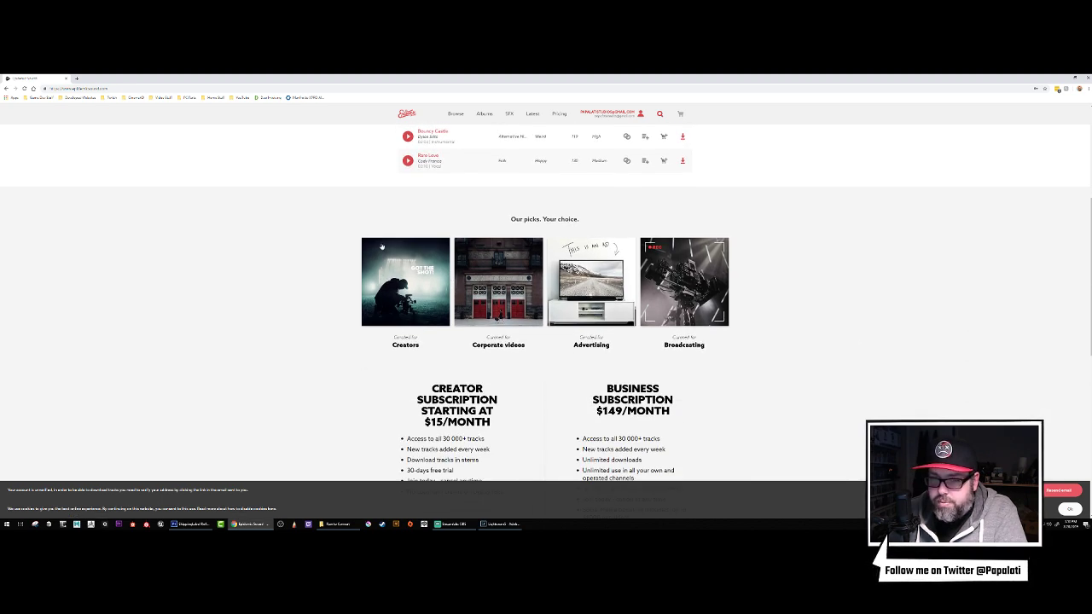
pyautogui.click(551, 261)
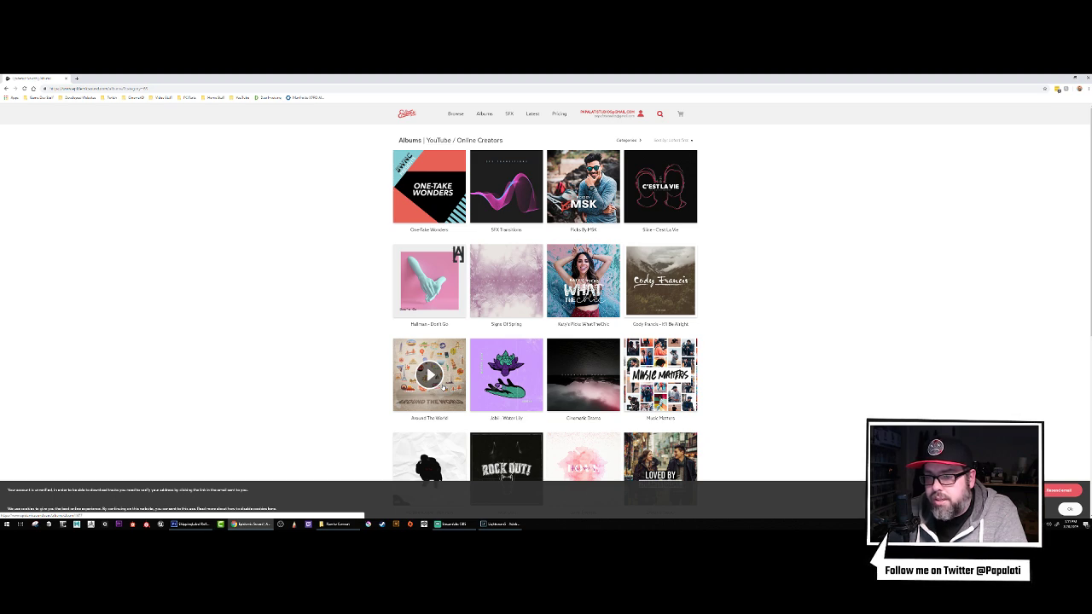
# Browse the creators album grid and open the Around The World album.
pyautogui.scroll(-1, 442, 389)
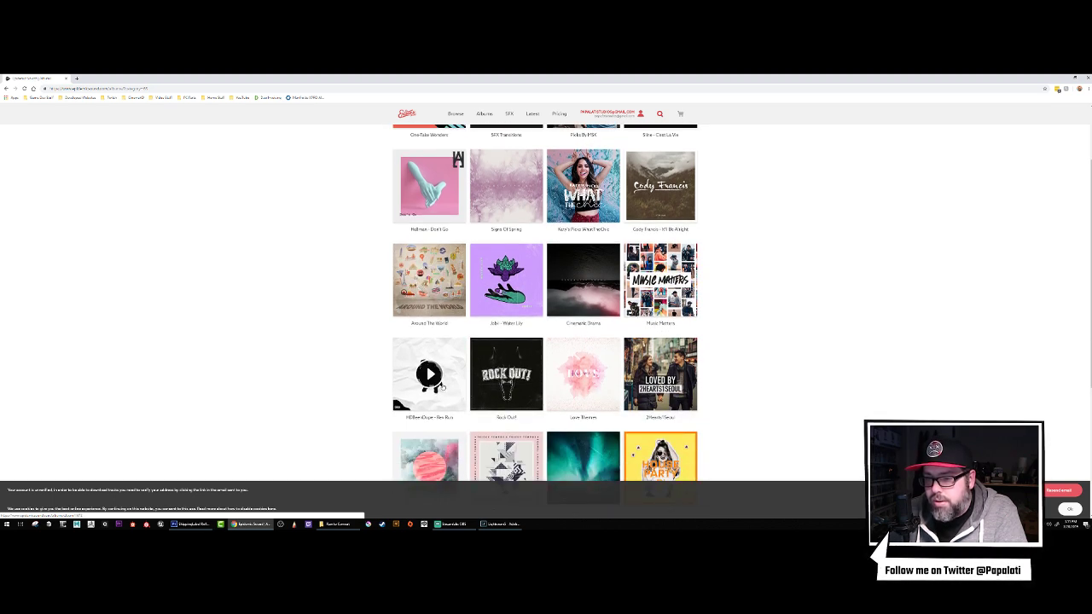
pyautogui.scroll(1, 442, 388)
pyautogui.scroll(1, 601, 162)
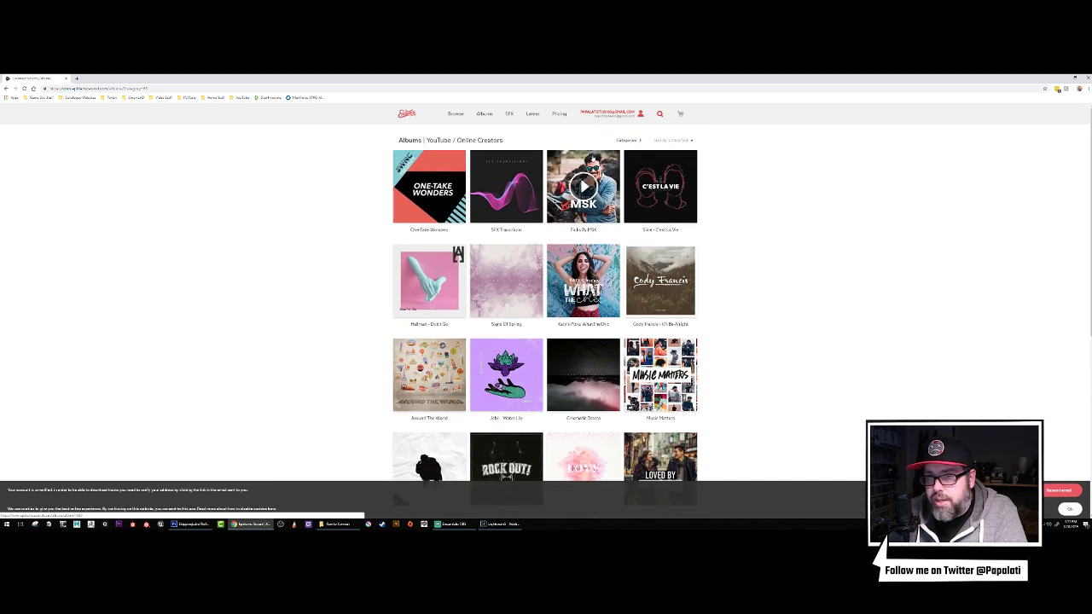
pyautogui.scroll(-3, 341, 257)
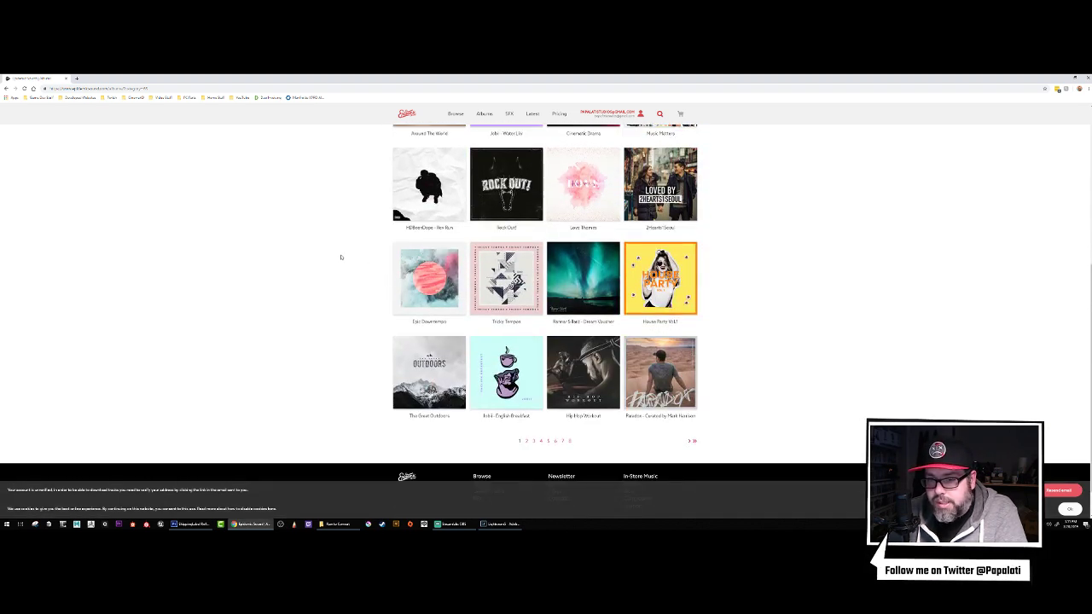
pyautogui.scroll(-1, 343, 255)
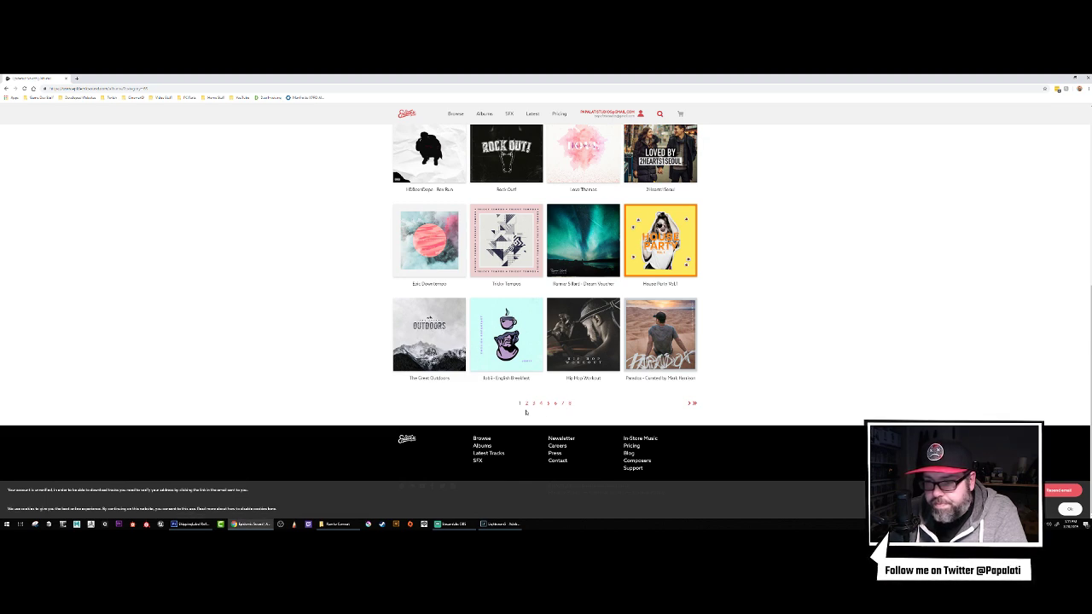
pyautogui.scroll(2, 445, 394)
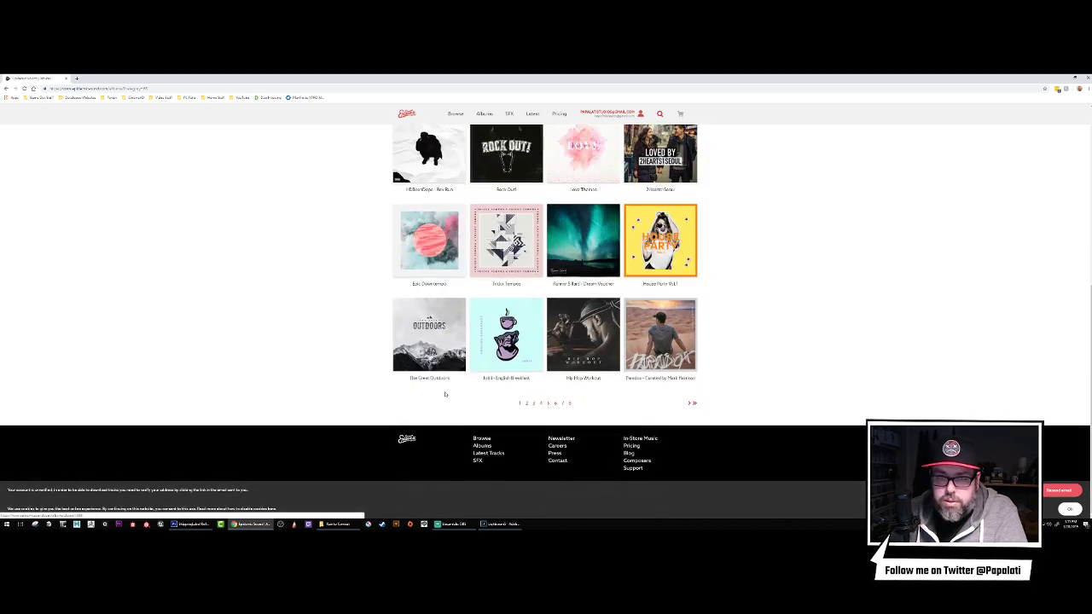
pyautogui.click(429, 244)
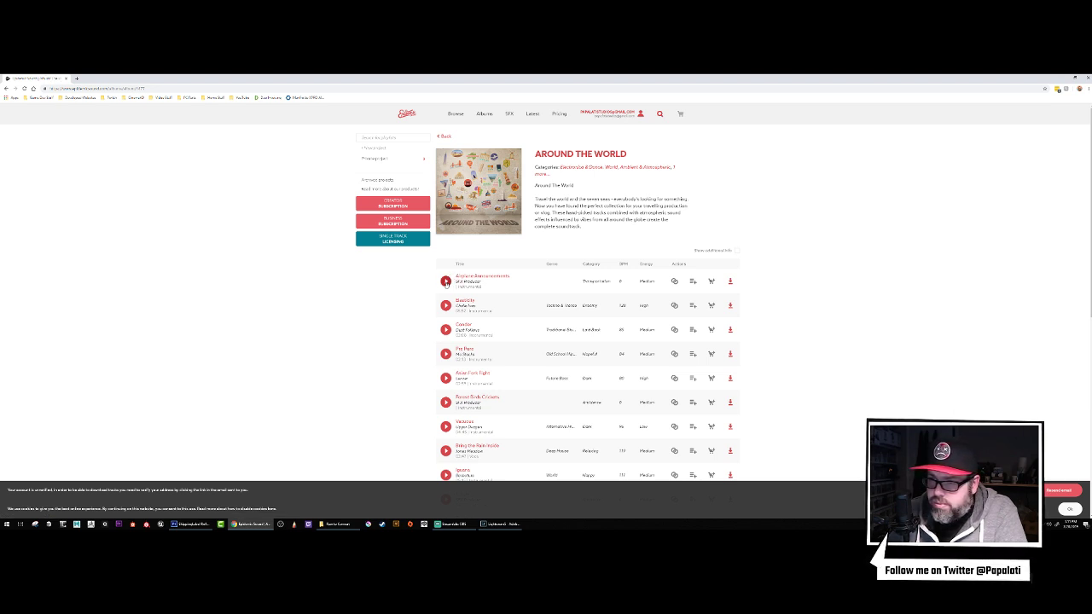
# Play the Around The World album's first track and go back to the creators grid.
pyautogui.click(445, 281)
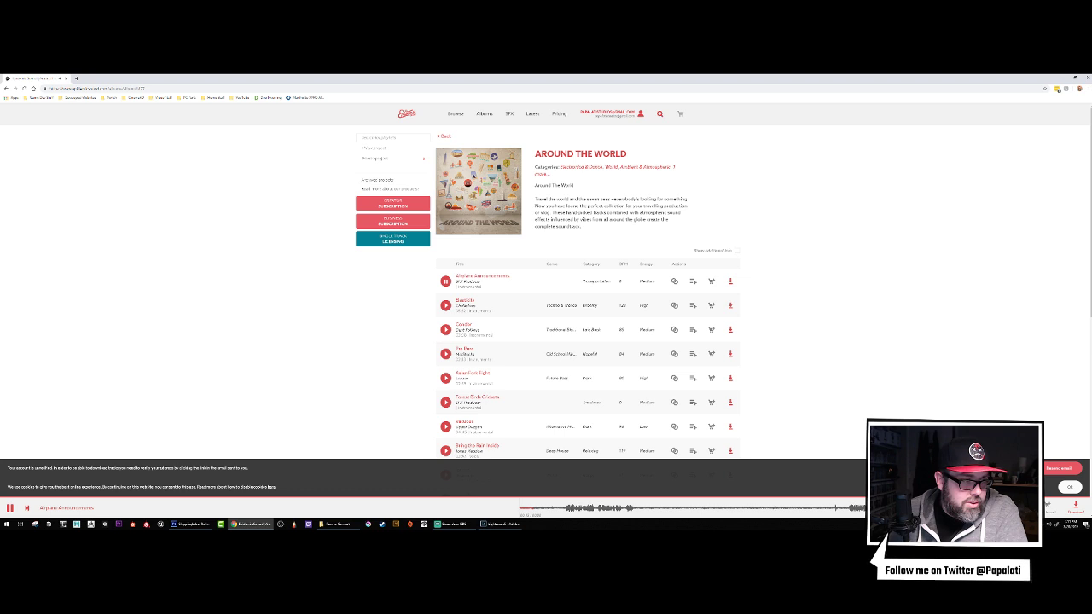
pyautogui.hotkey('alt', 'Tab')
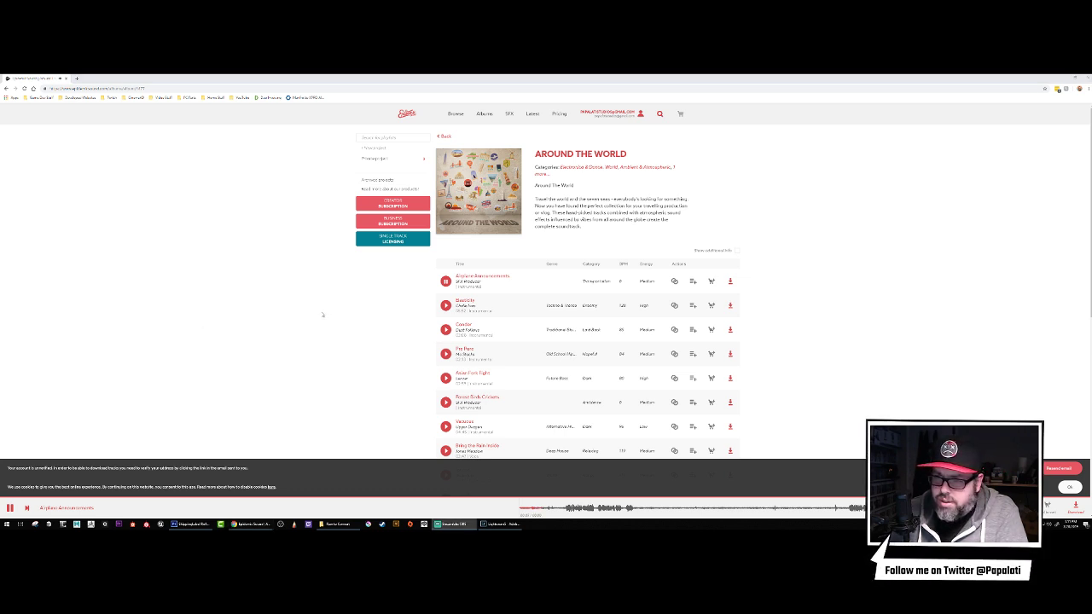
pyautogui.hotkey('alt', 'Left')
# Open the full Albums catalogue from the top navigation.
pyautogui.scroll(3, 316, 290)
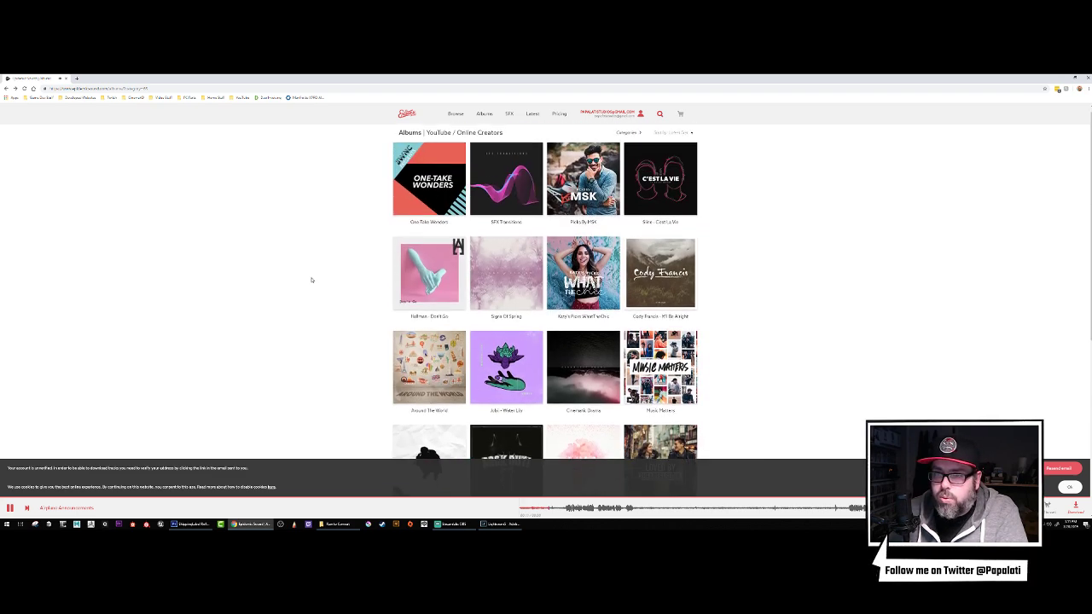
pyautogui.click(483, 114)
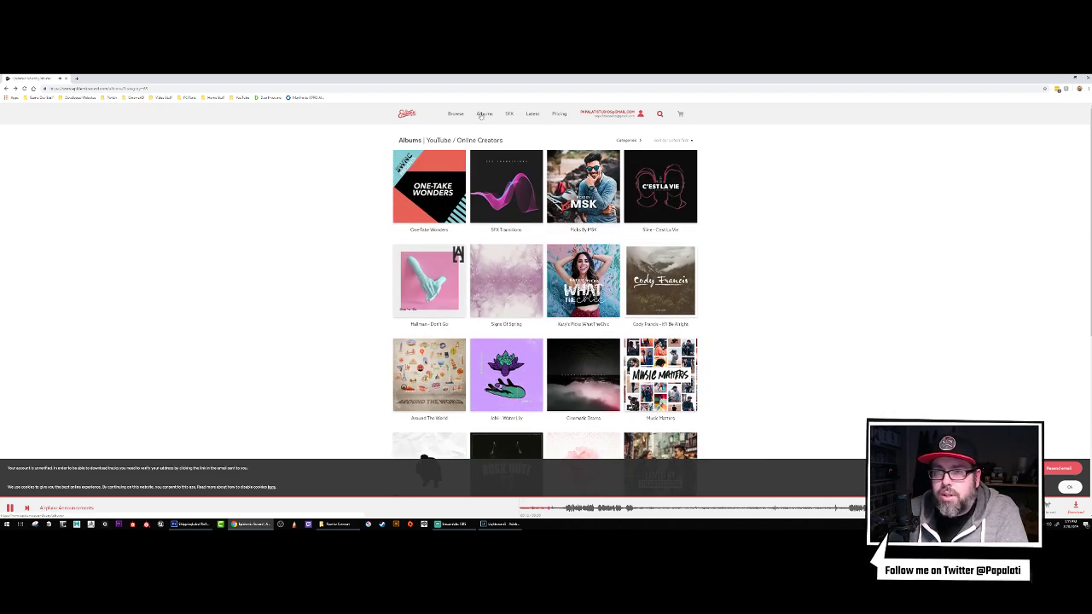
pyautogui.moveTo(445, 200)
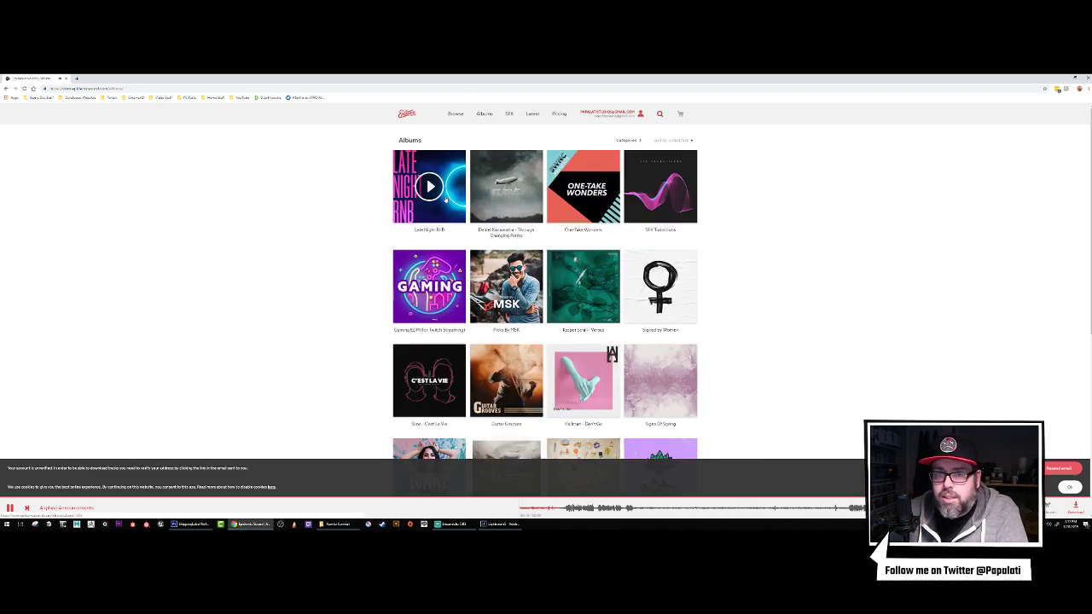